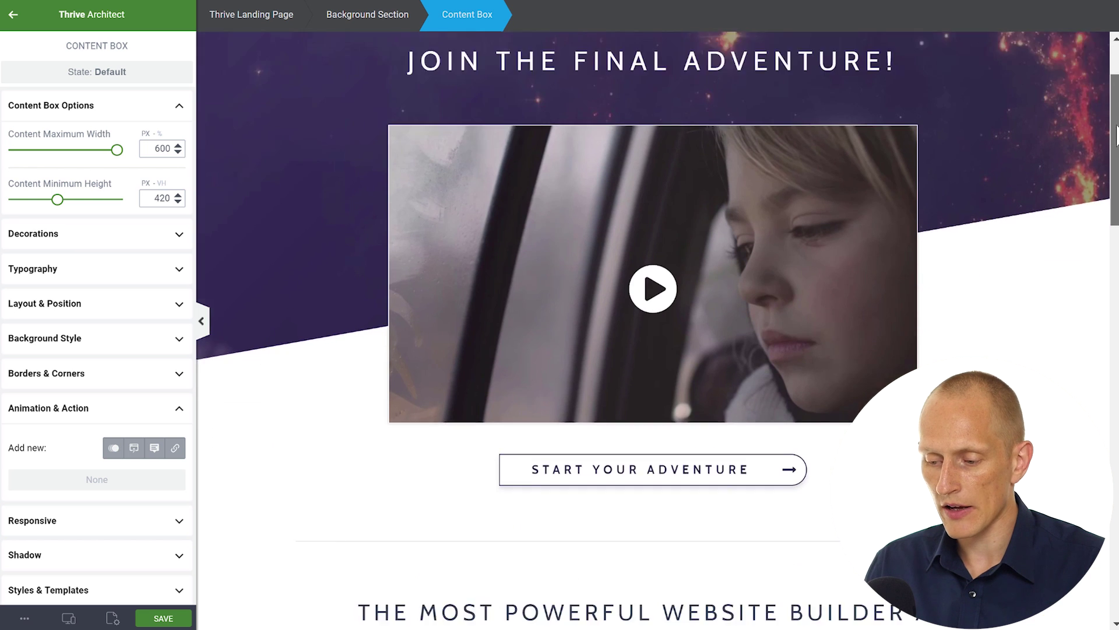
# Step: Give 'The most powerful website builder' heading a Slide, right into-view animation
pyautogui.moveTo(1115, 105); pyautogui.dragTo(1116, 292)
pyautogui.scroll(5, 819, 241)
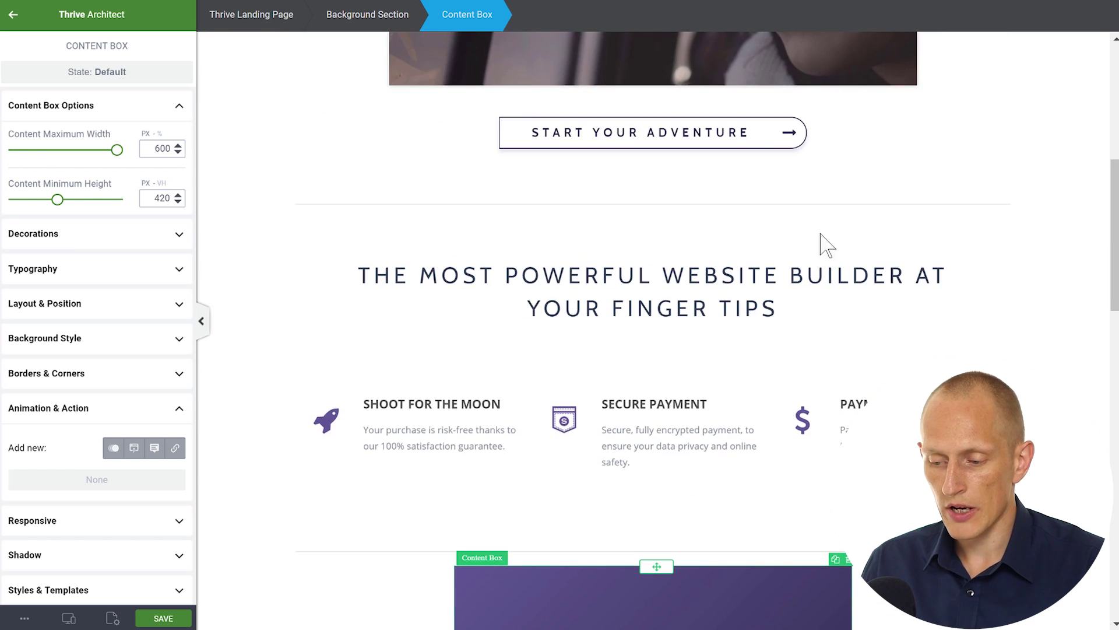
pyautogui.click(638, 277)
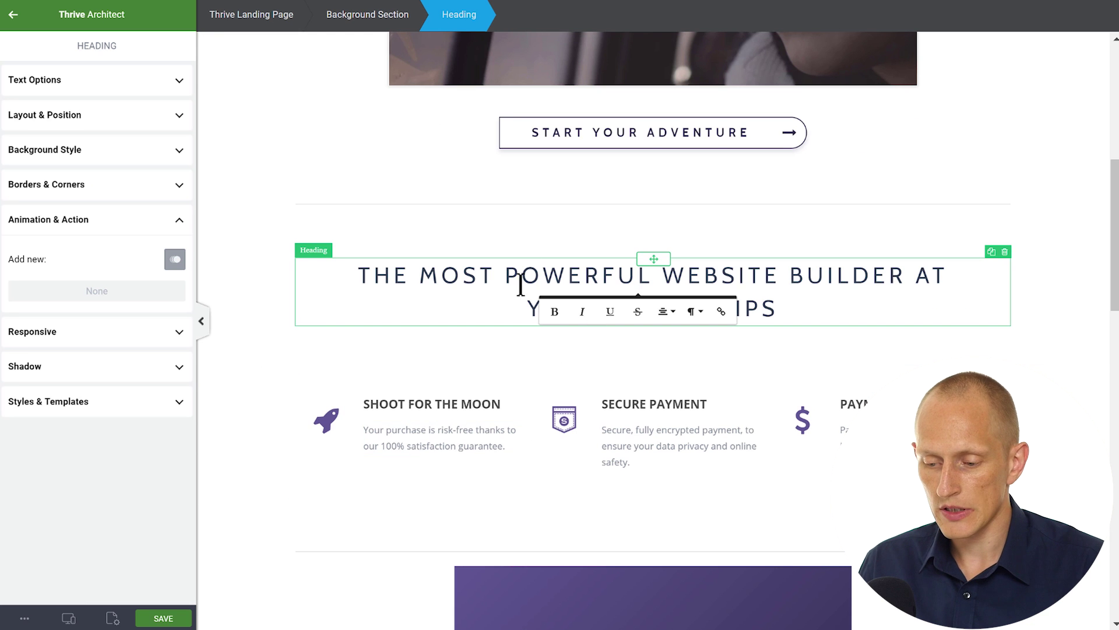
pyautogui.click(174, 260)
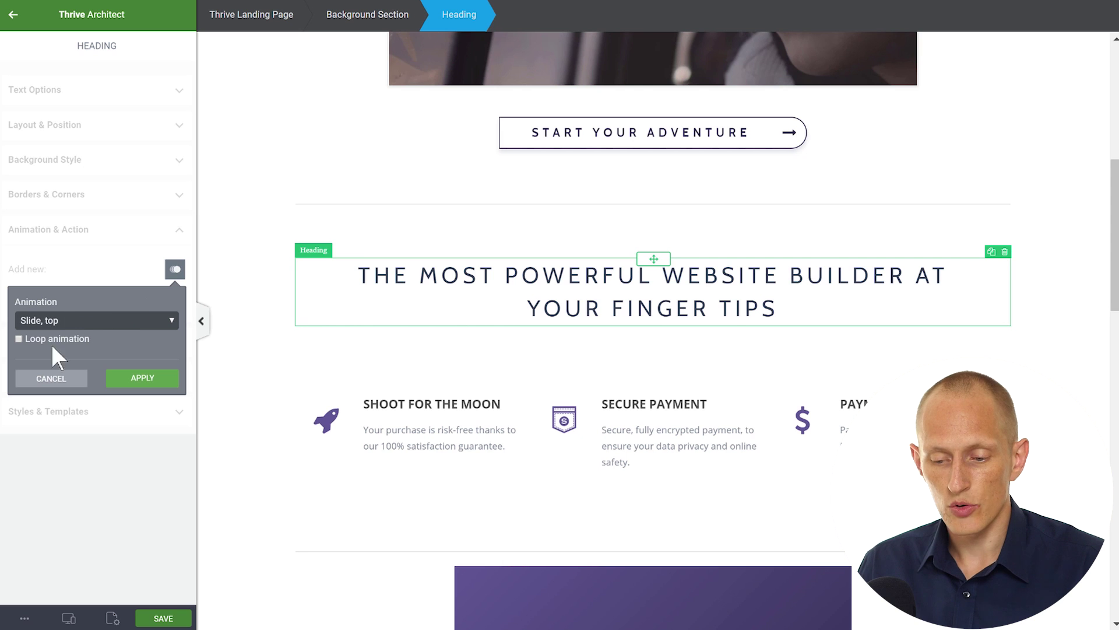
pyautogui.click(62, 319)
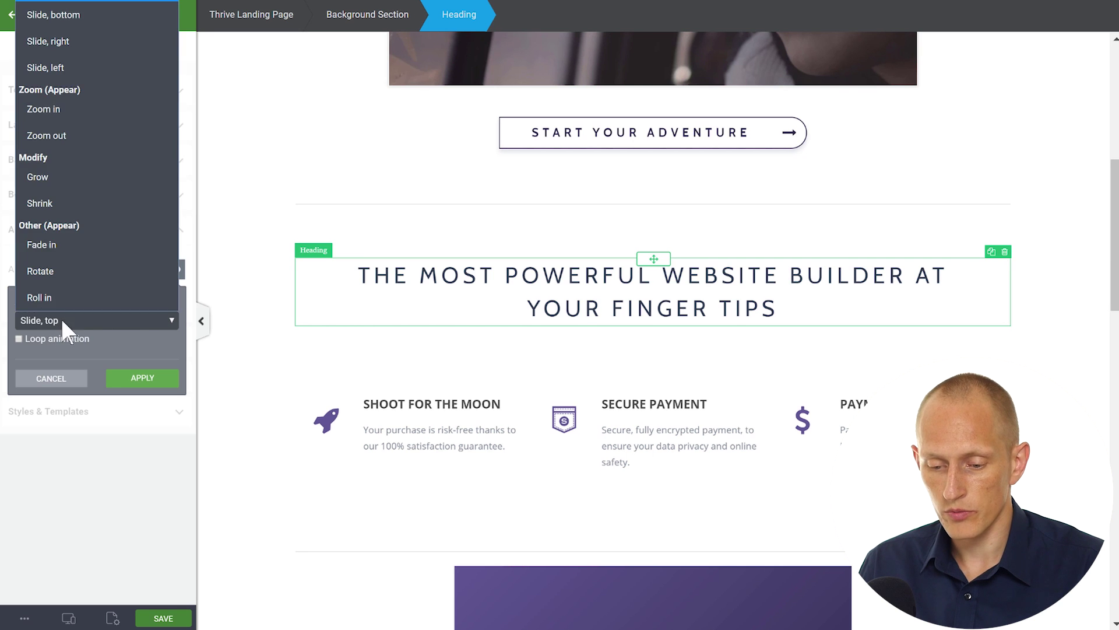
pyautogui.click(75, 17)
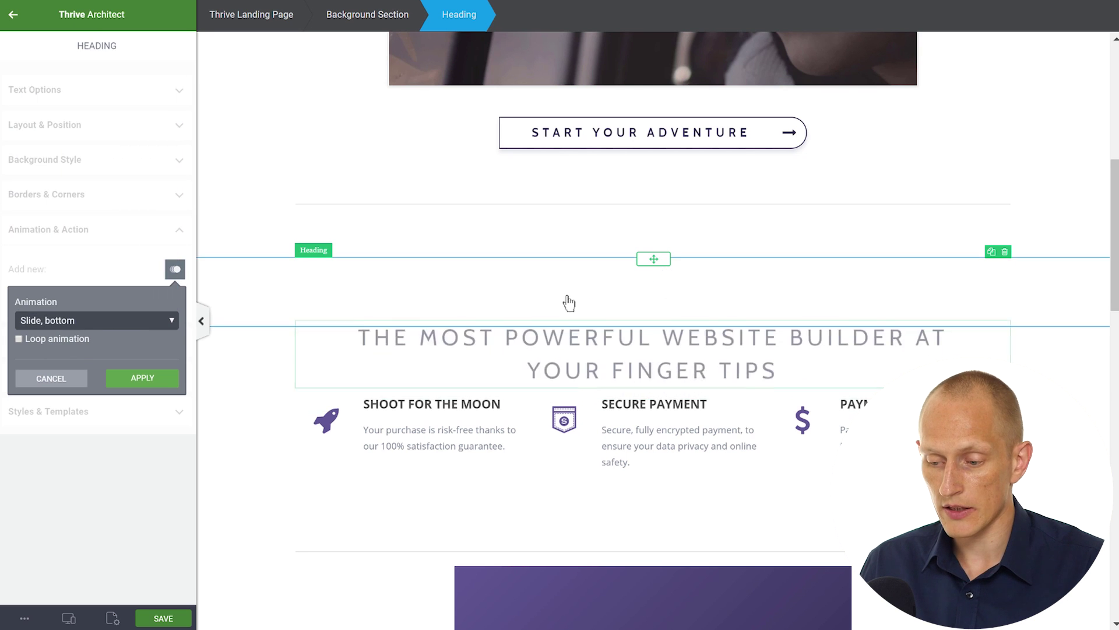
pyautogui.click(125, 320)
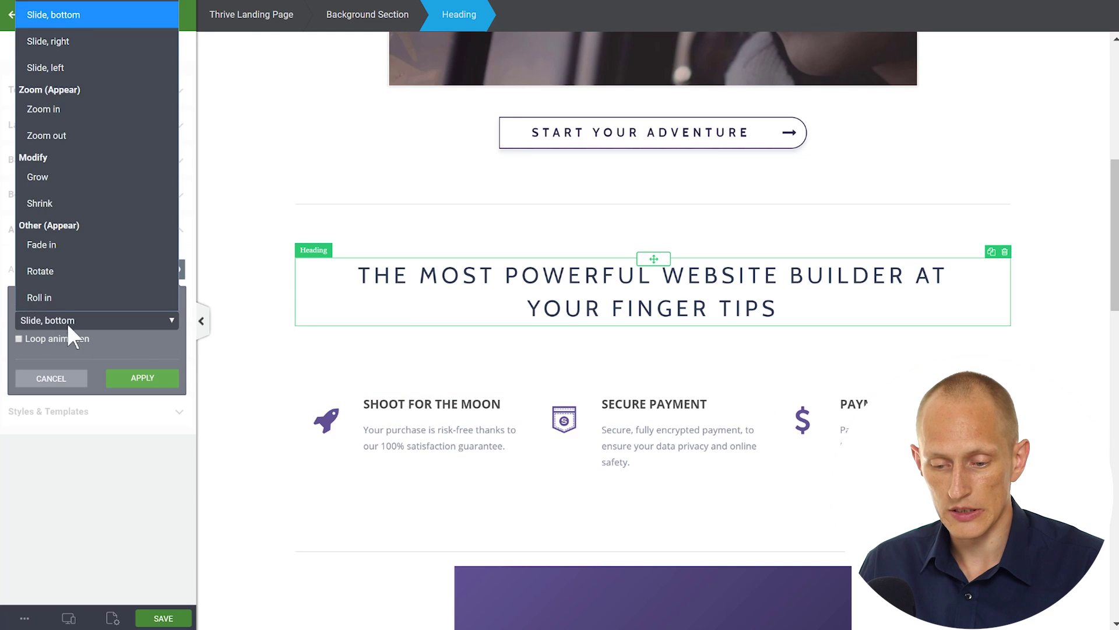
pyautogui.click(54, 298)
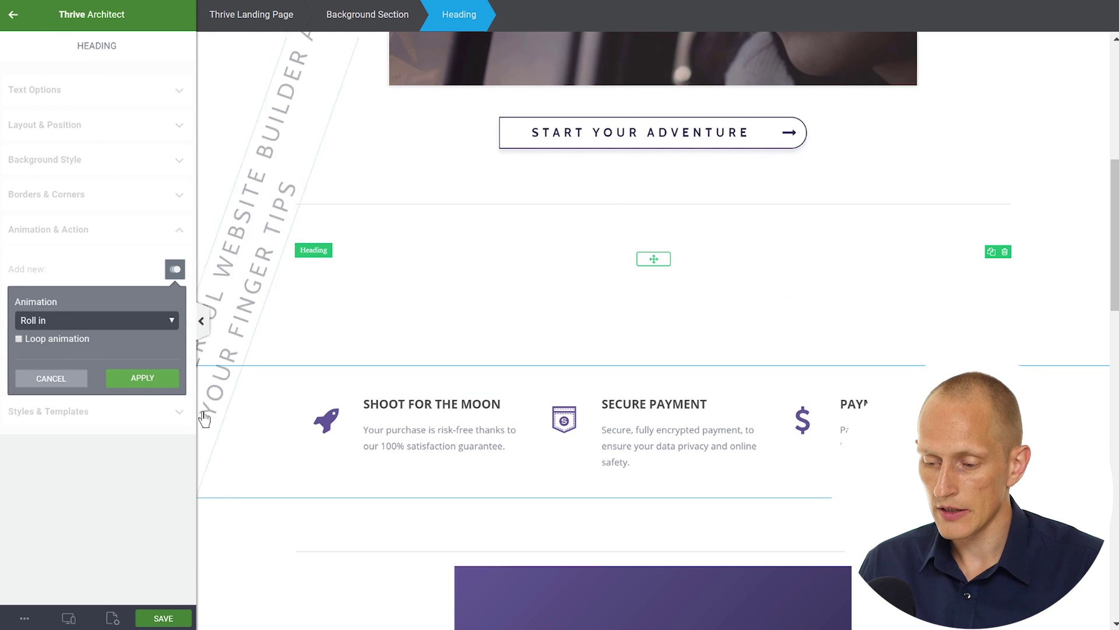
pyautogui.click(90, 319)
pyautogui.click(75, 42)
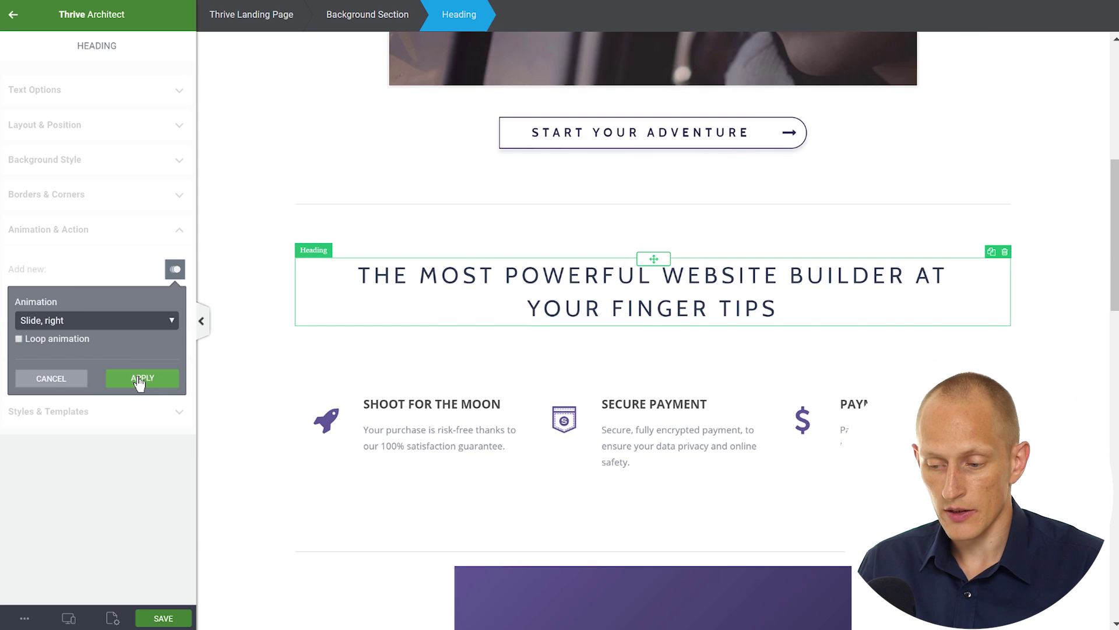
pyautogui.click(193, 506)
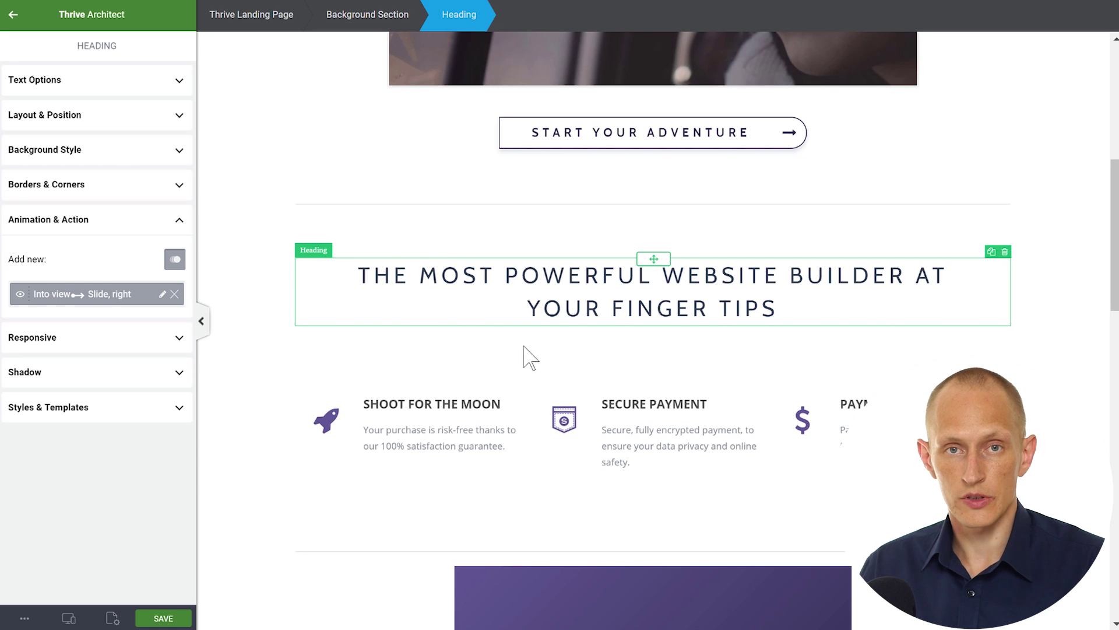
# Step: Add a Zoom in animation to the JOIN THE FINAL ADVENTURE! heading
pyautogui.scroll(8, 670, 309)
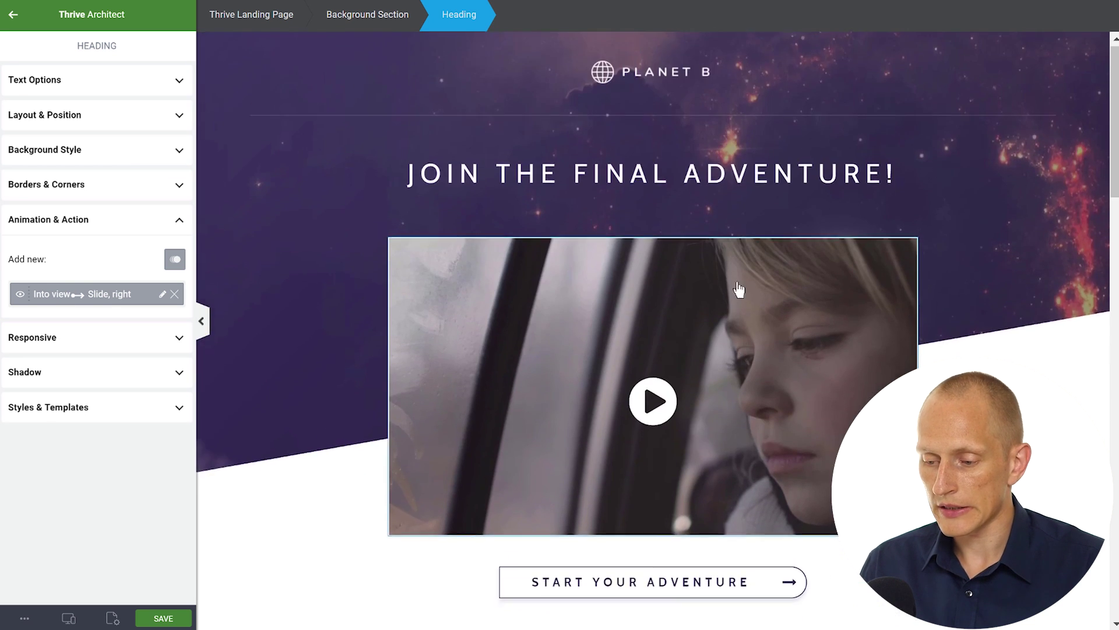
pyautogui.click(643, 184)
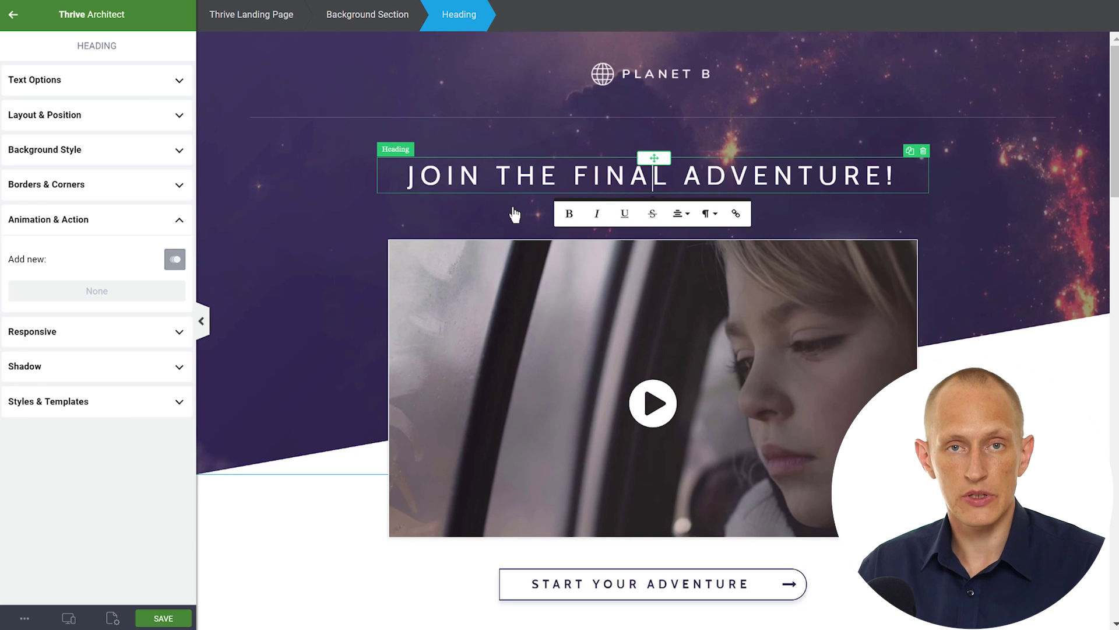
pyautogui.click(176, 260)
pyautogui.click(75, 319)
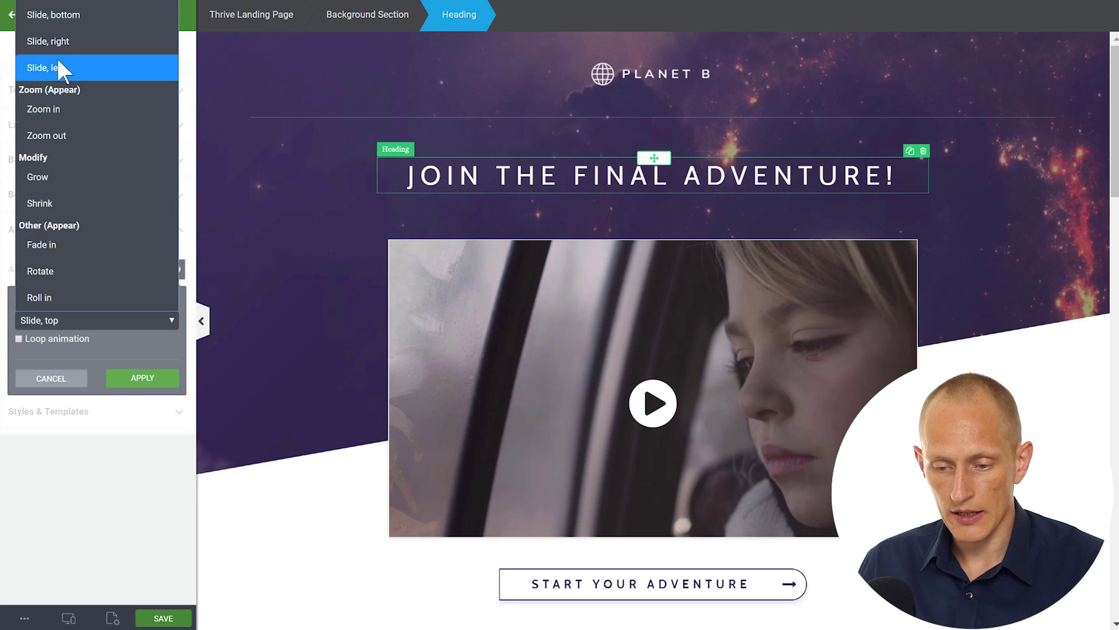
pyautogui.click(64, 109)
pyautogui.click(142, 378)
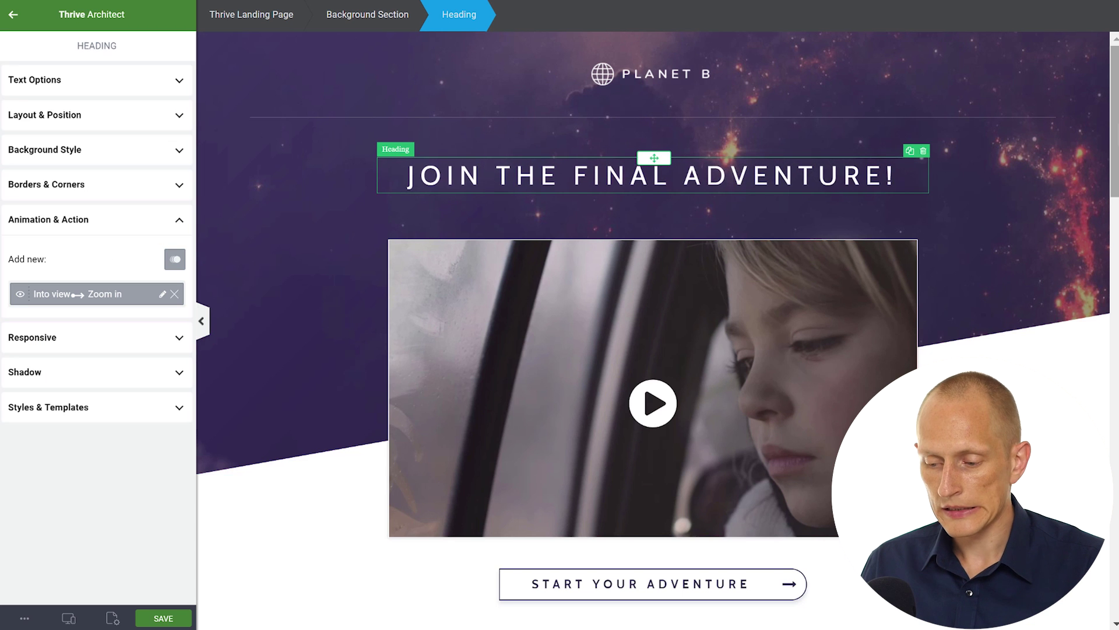
# Step: Give the STOP WORRYING AND START CREATING heading a looping Slide, right animation
pyautogui.scroll(-4, 583, 314)
pyautogui.scroll(-7, 601, 397)
pyautogui.scroll(-6, 601, 396)
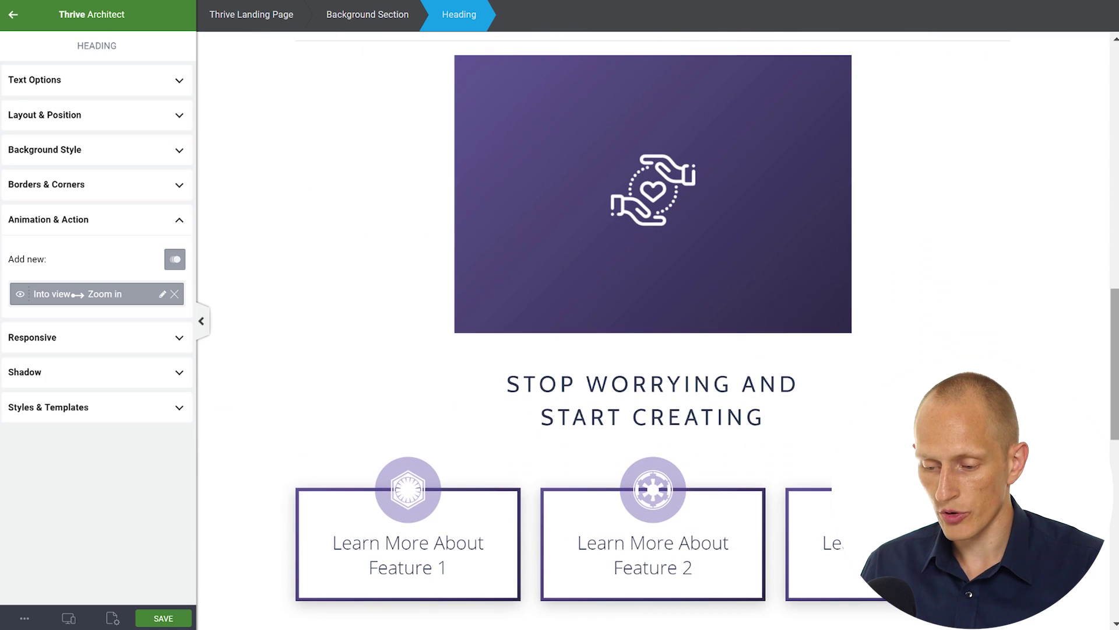
pyautogui.click(595, 391)
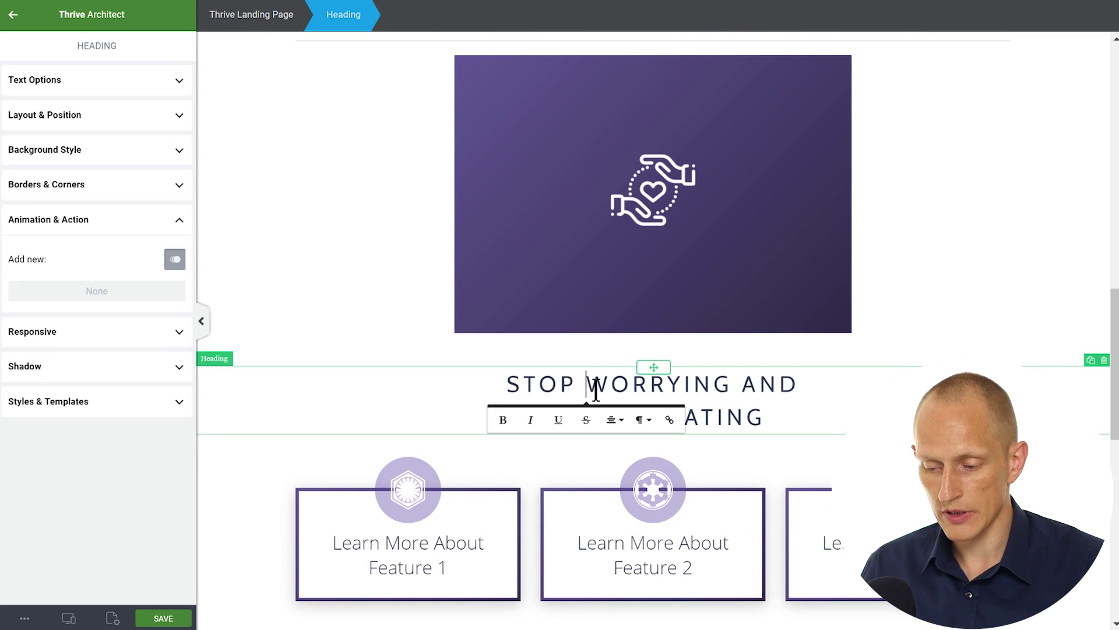
pyautogui.click(173, 261)
pyautogui.click(32, 318)
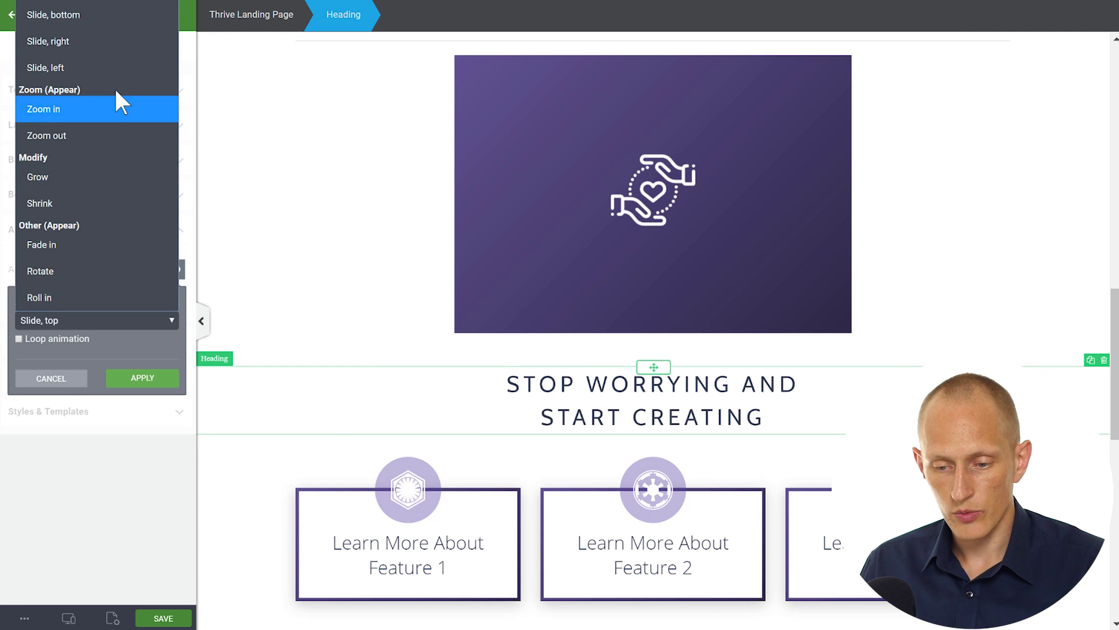
pyautogui.click(78, 41)
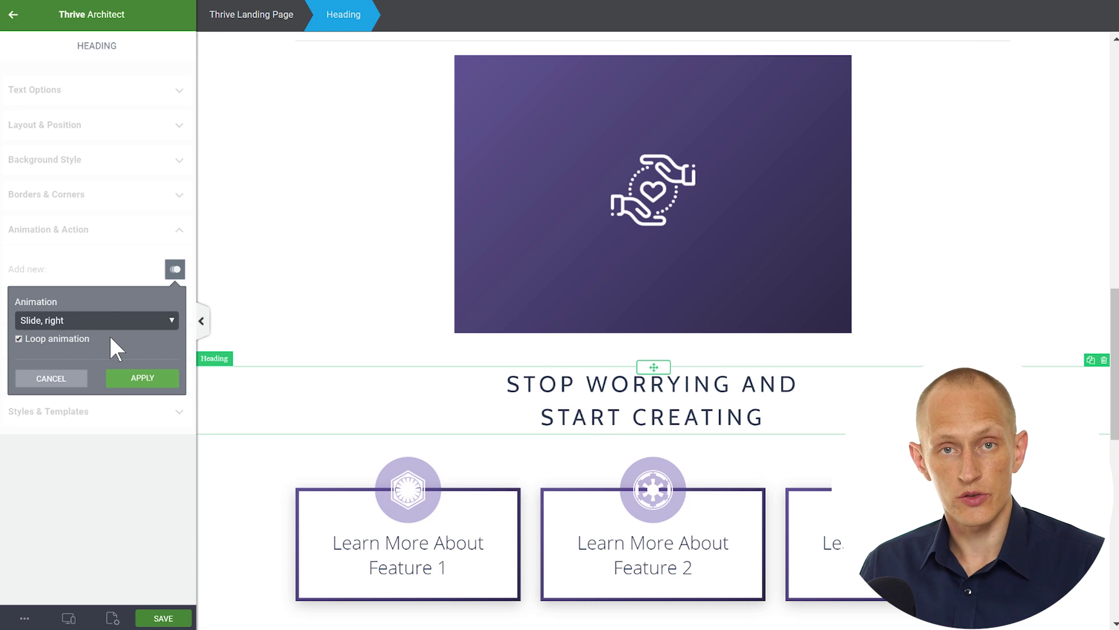
pyautogui.click(142, 378)
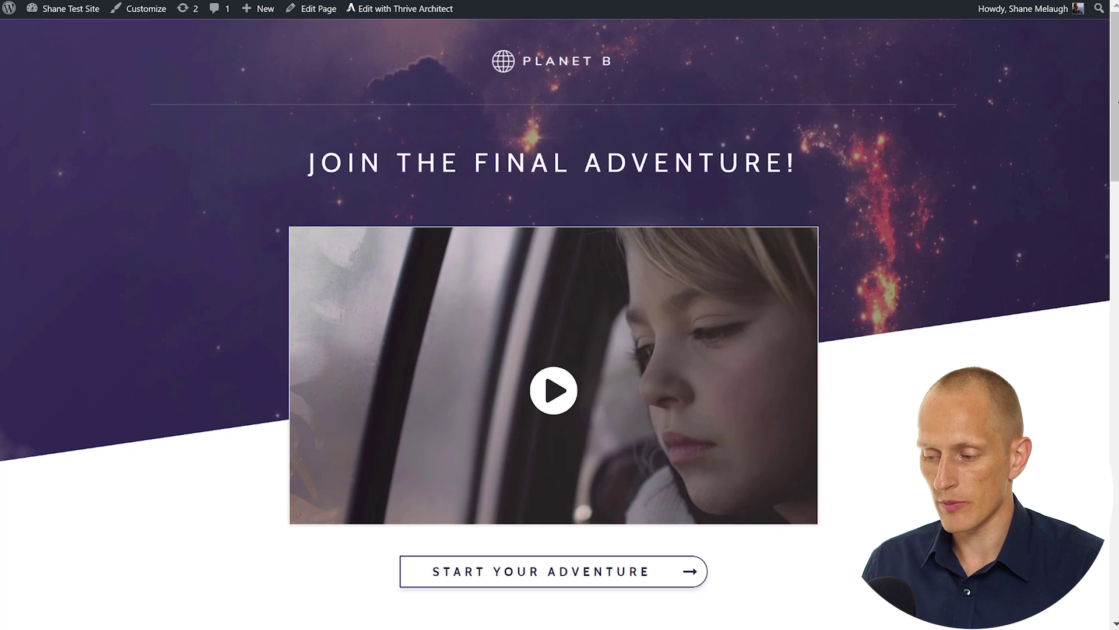
# Step: Scroll up and down the live page to watch the heading animations play
pyautogui.moveTo(1117, 102); pyautogui.dragTo(1116, 170)
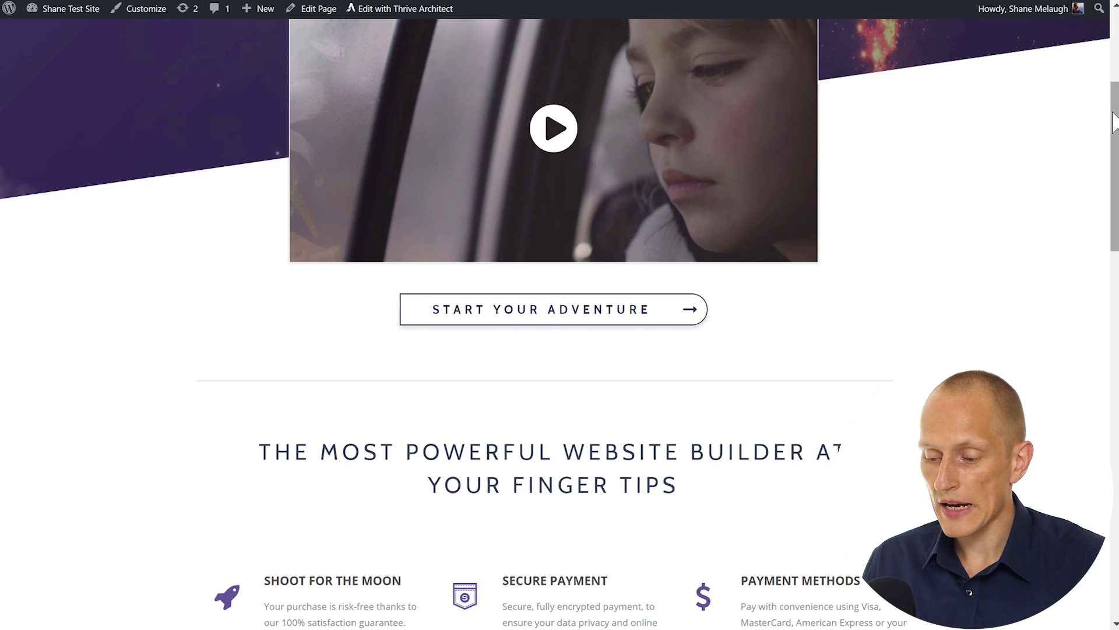
pyautogui.moveTo(1115, 134); pyautogui.dragTo(1116, 341)
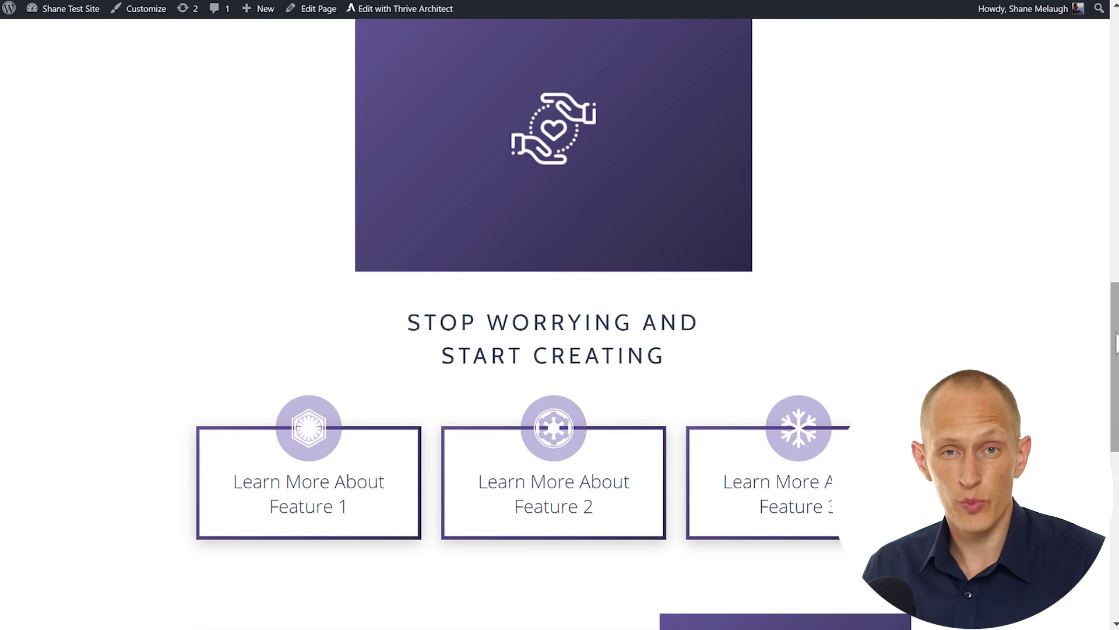
pyautogui.moveTo(1116, 356); pyautogui.dragTo(1108, 176)
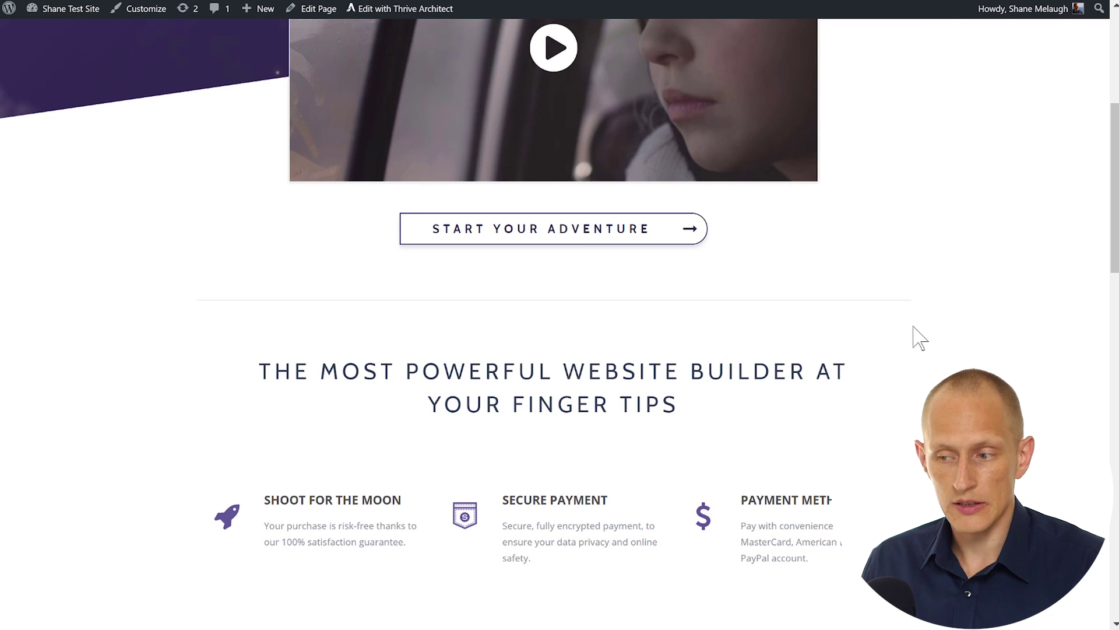
pyautogui.moveTo(1114, 187); pyautogui.dragTo(1115, 379)
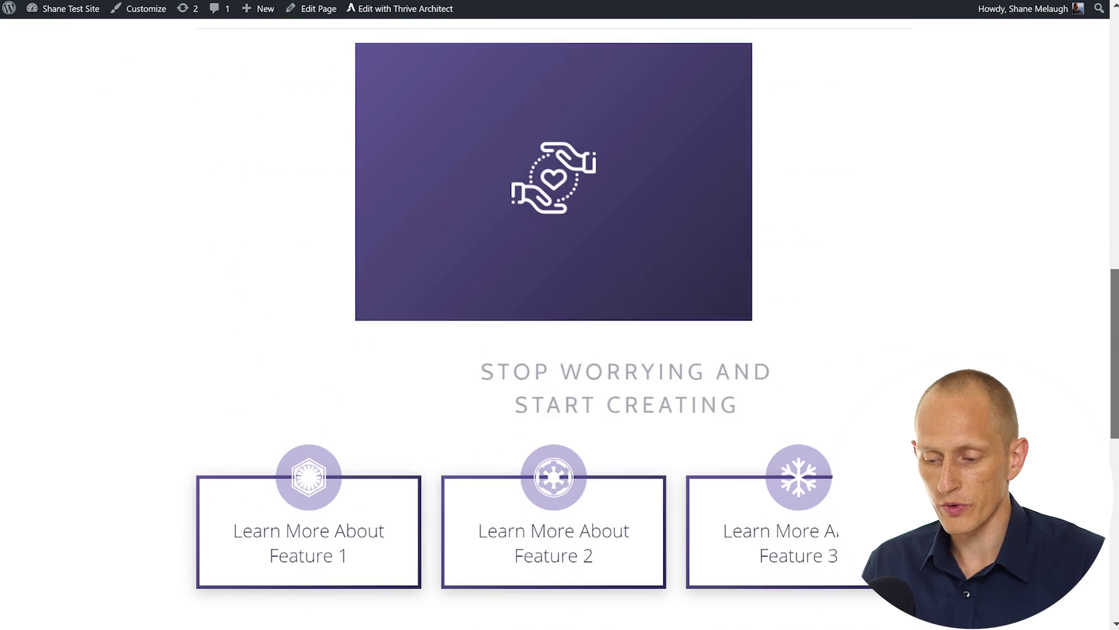
pyautogui.moveTo(1114, 338); pyautogui.dragTo(1082, 201)
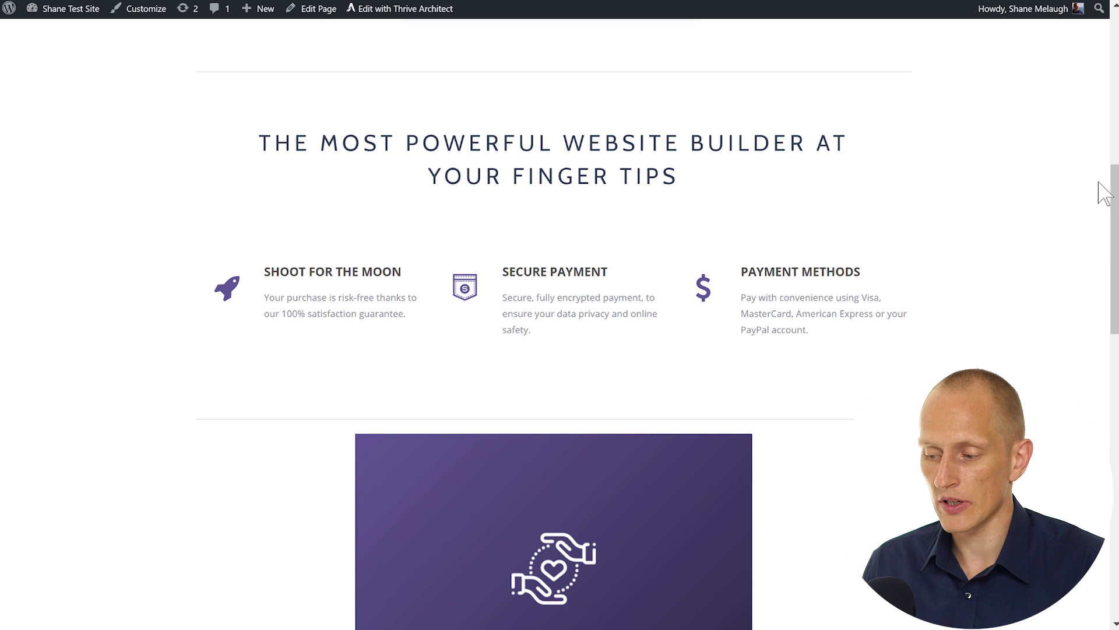
pyautogui.scroll(-8, 1079, 221)
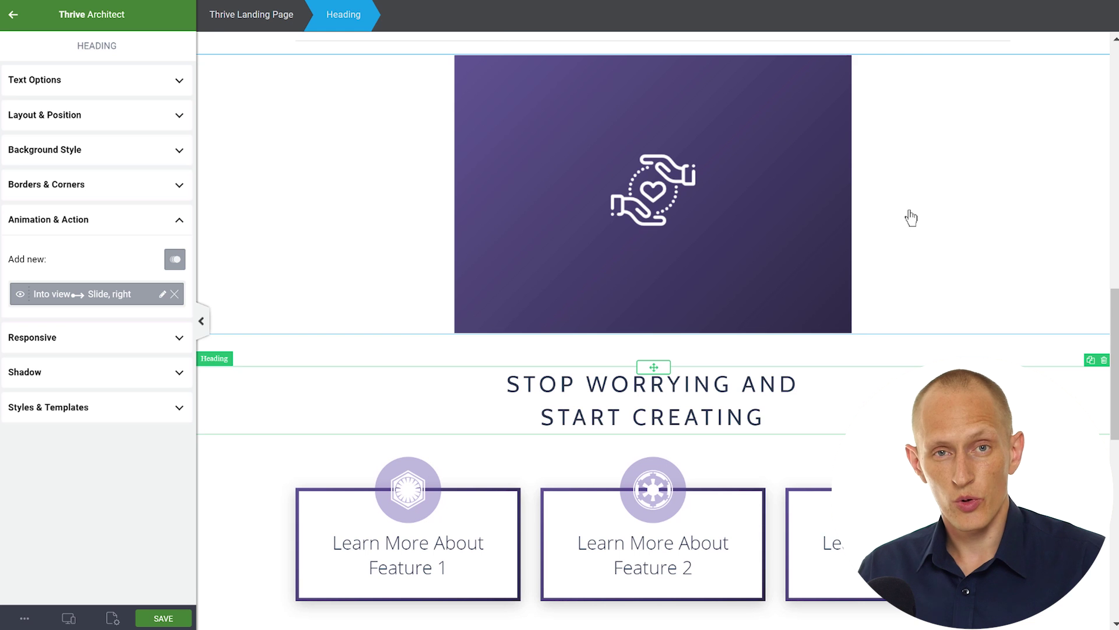
# Step: Add a looping Grow animation triggered on mouse over to the purple content box
pyautogui.click(816, 127)
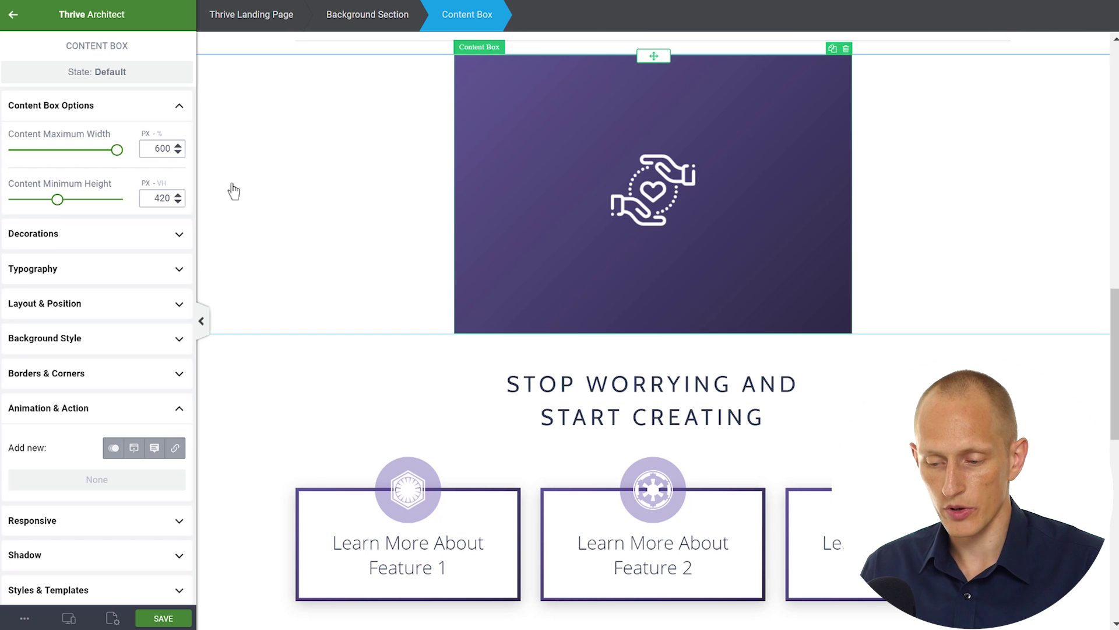
pyautogui.click(112, 457)
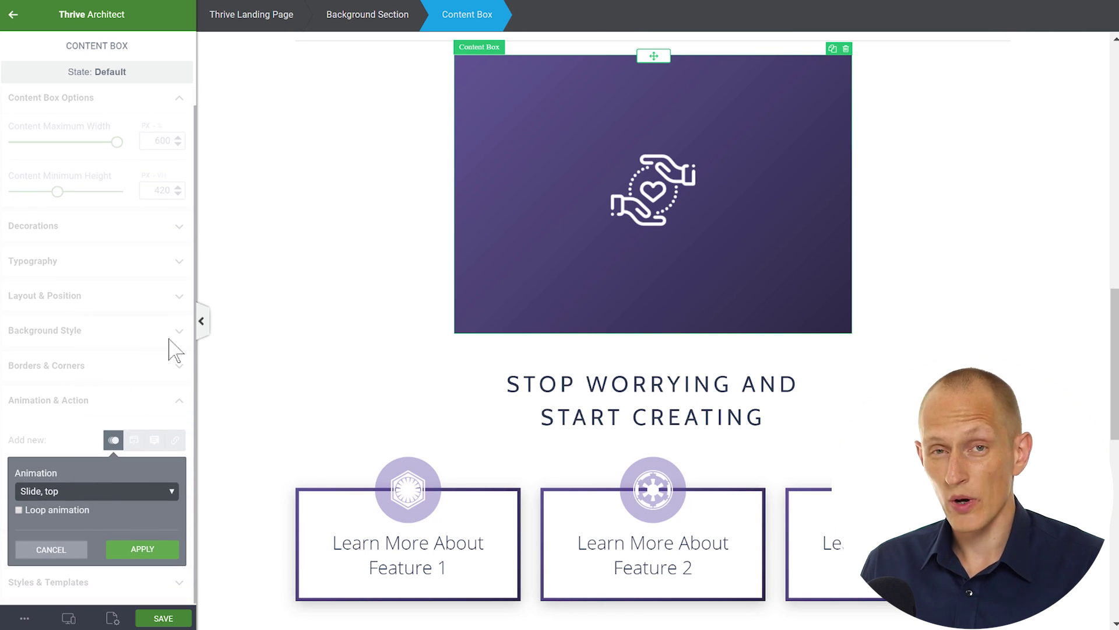
pyautogui.click(92, 493)
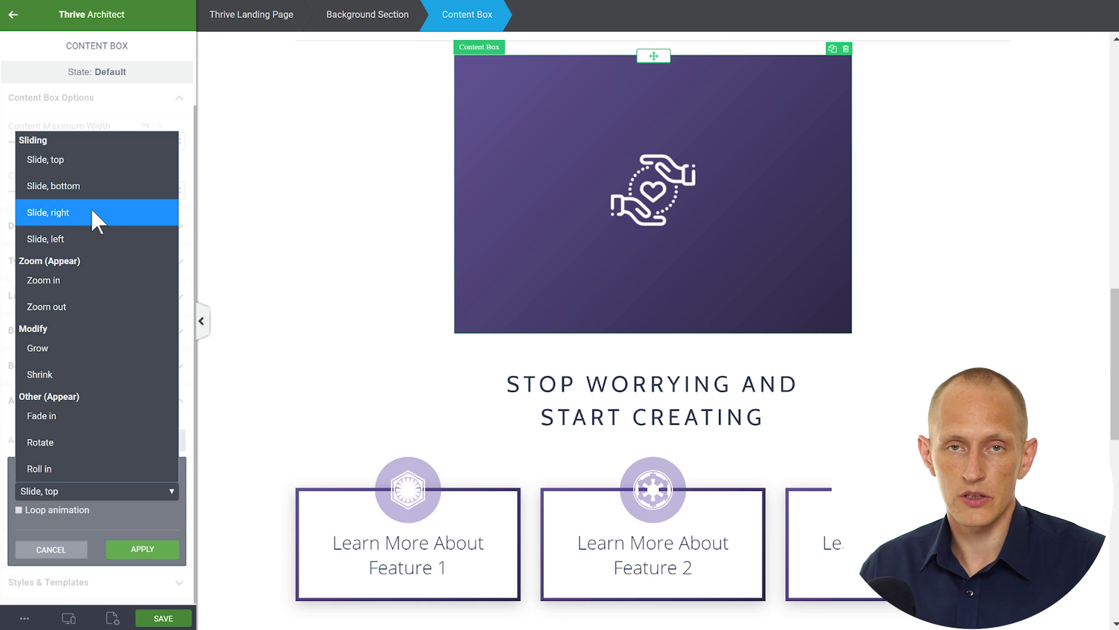
pyautogui.click(69, 349)
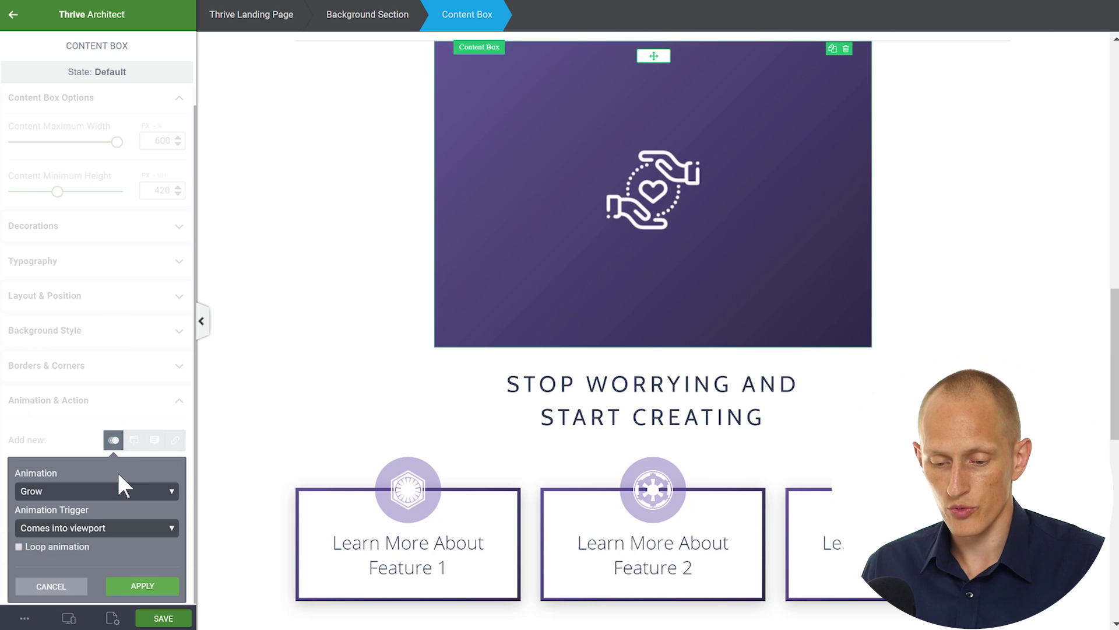
pyautogui.click(63, 528)
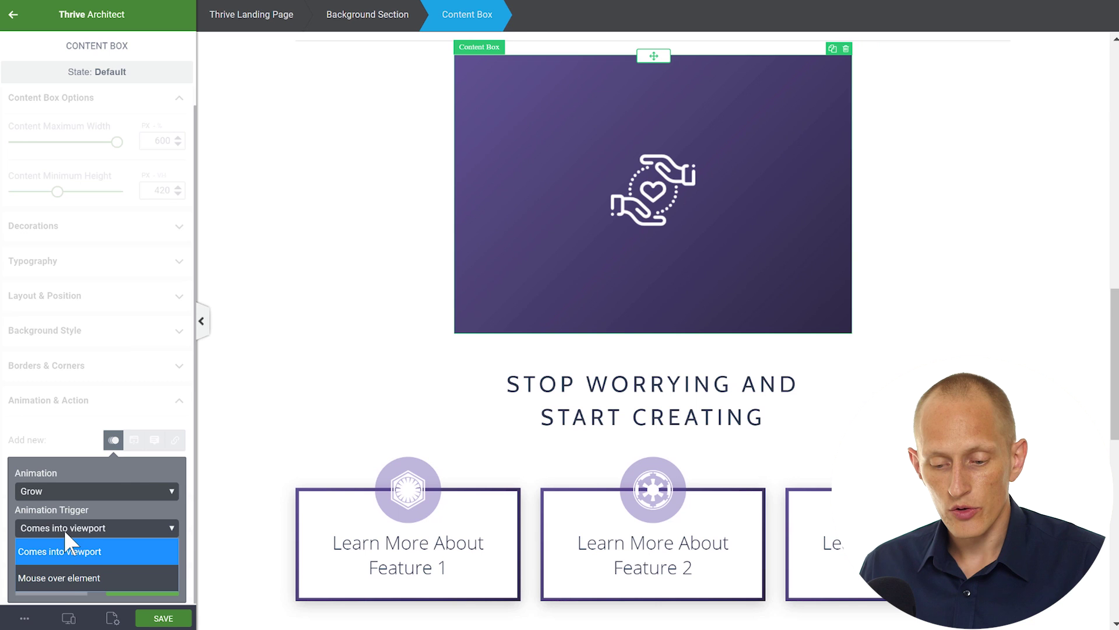
pyautogui.click(64, 569)
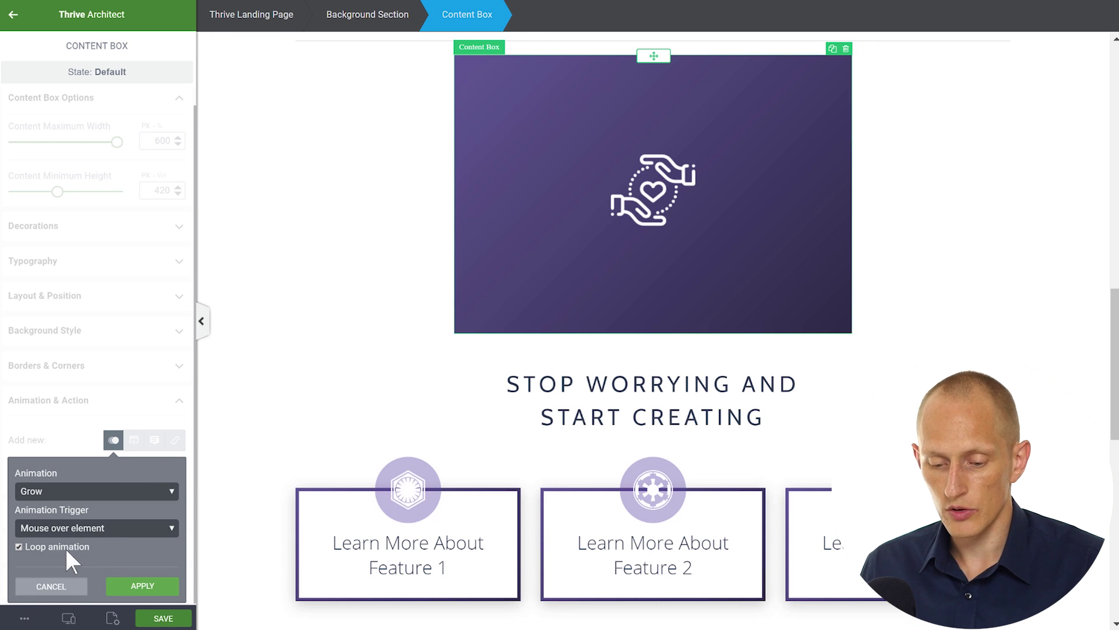
pyautogui.click(142, 585)
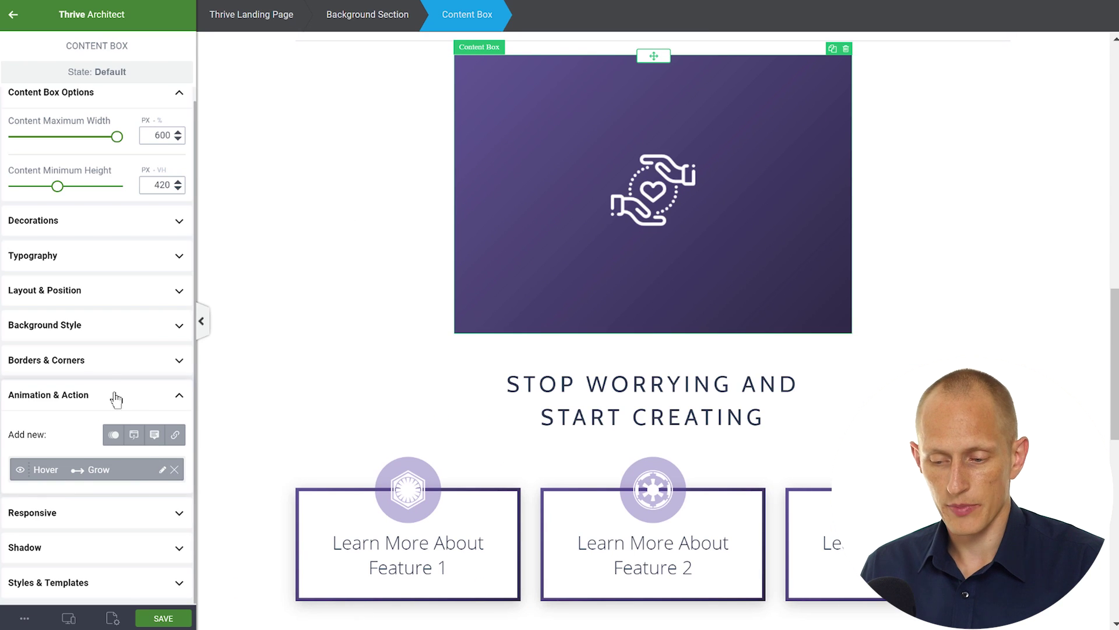
# Step: Preview the box's Hover → Grow animation, then delete it
pyautogui.scroll(2, 368, 200)
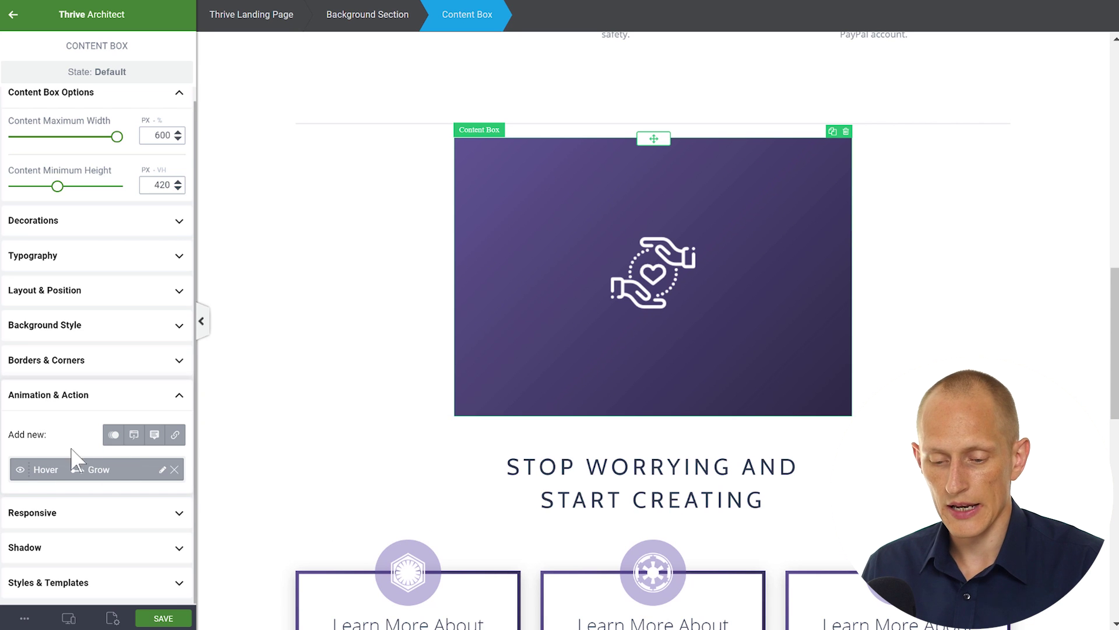
pyautogui.click(19, 472)
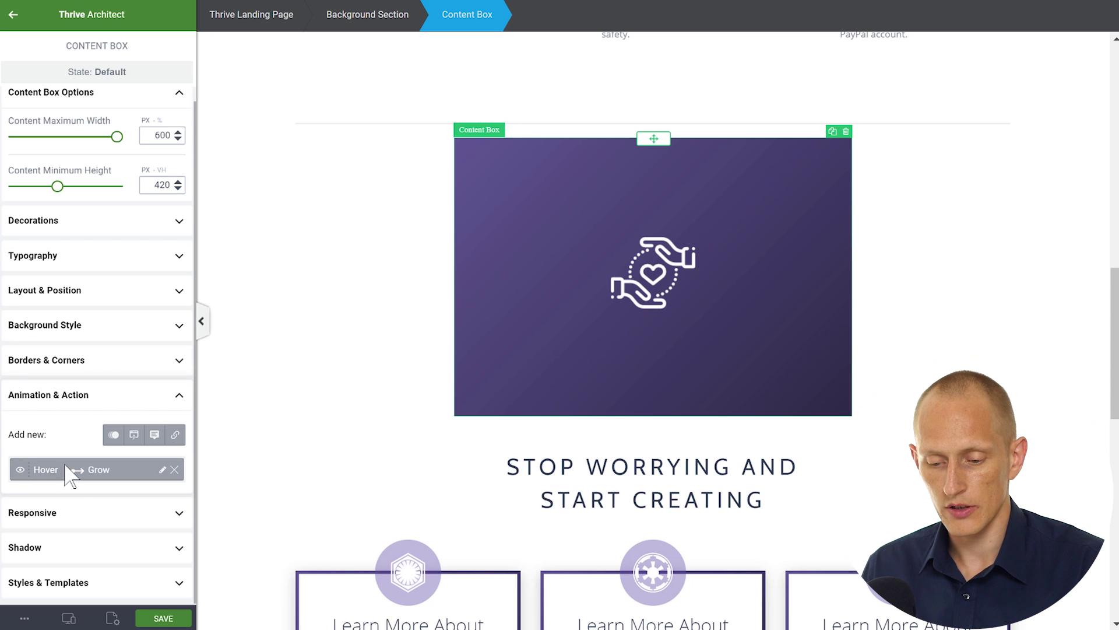
pyautogui.click(162, 469)
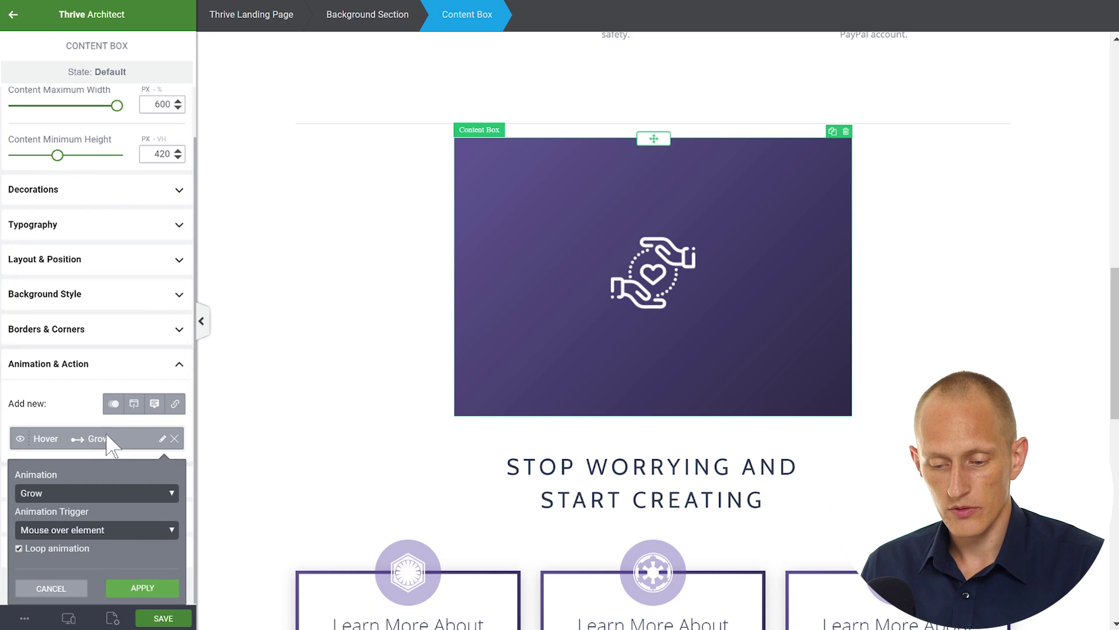
pyautogui.click(51, 588)
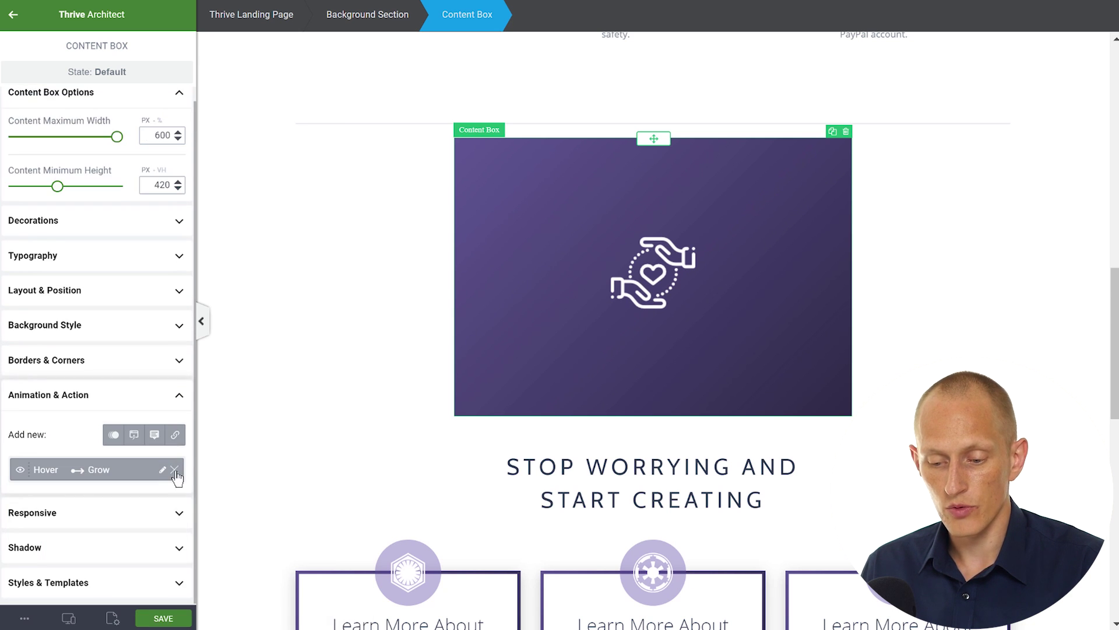
pyautogui.click(174, 470)
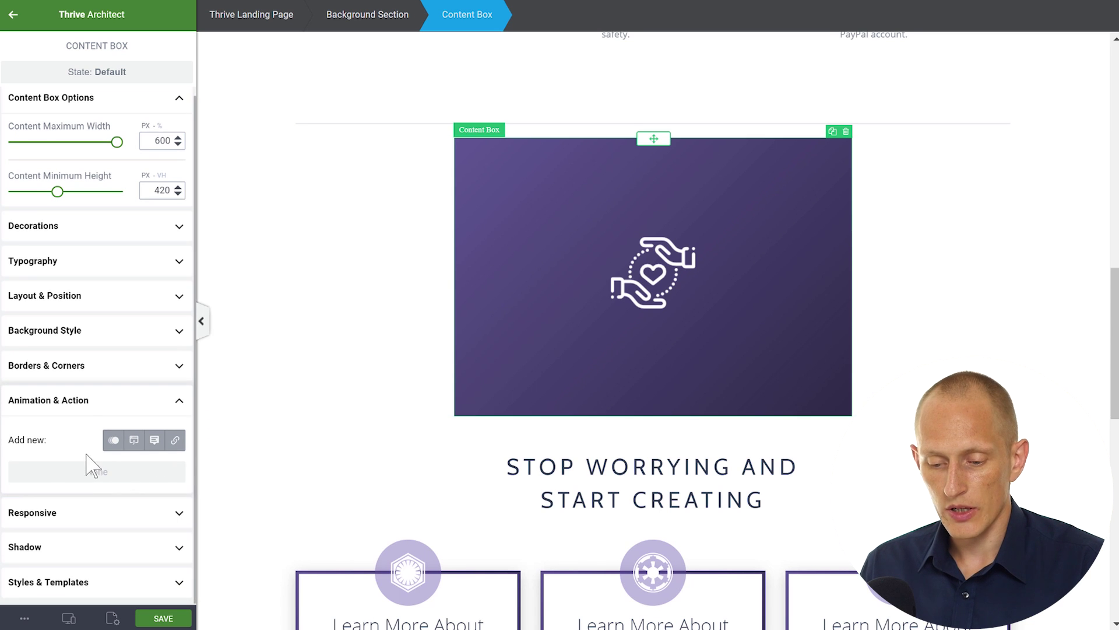
# Step: Add a Top-direction, Light-style tooltip reading 'Tooltip!' to the purple box
pyautogui.click(153, 442)
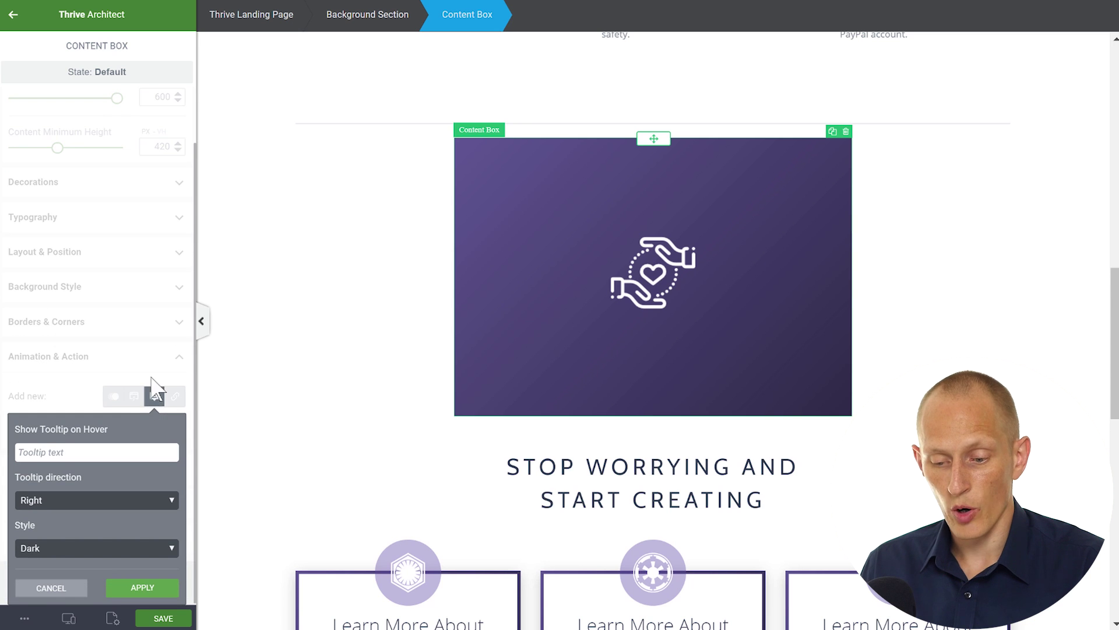
pyautogui.write('T')
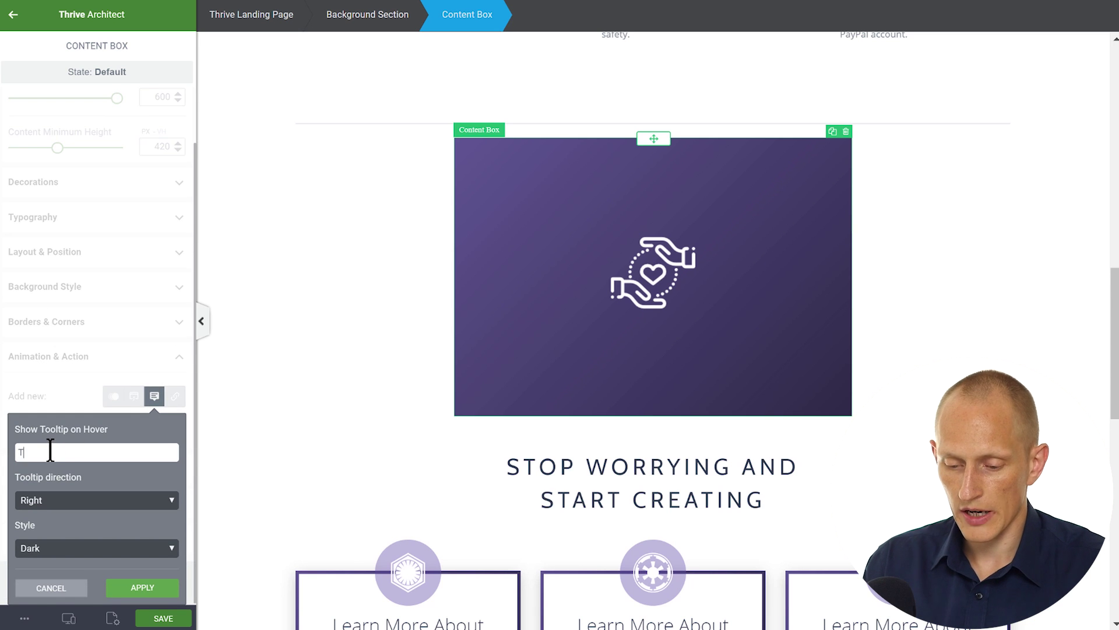
pyautogui.write('ooltip!')
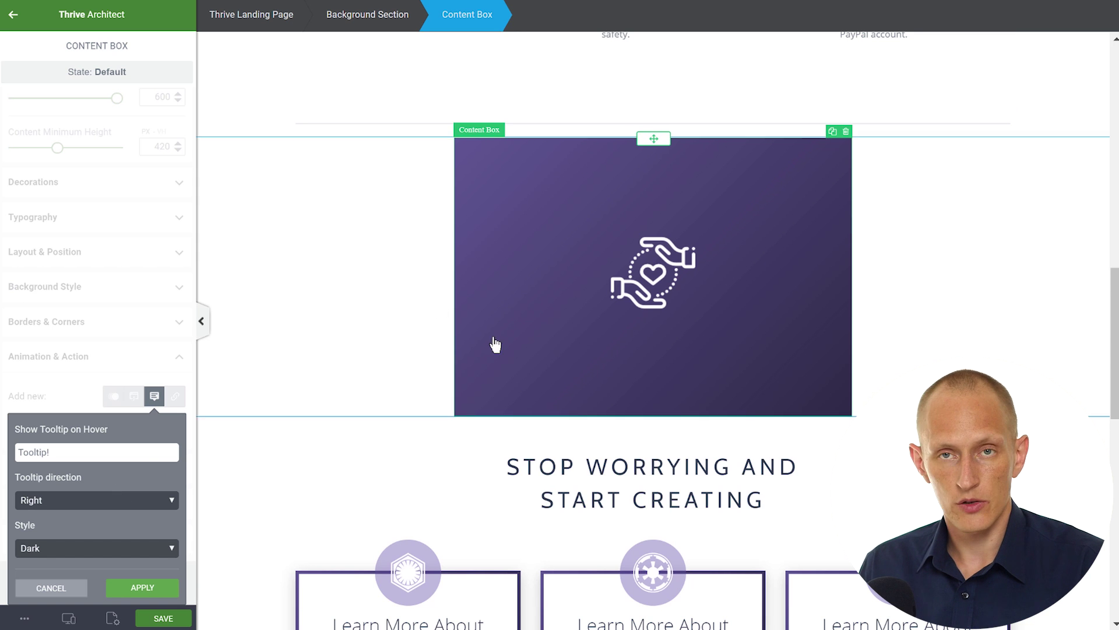
pyautogui.click(63, 499)
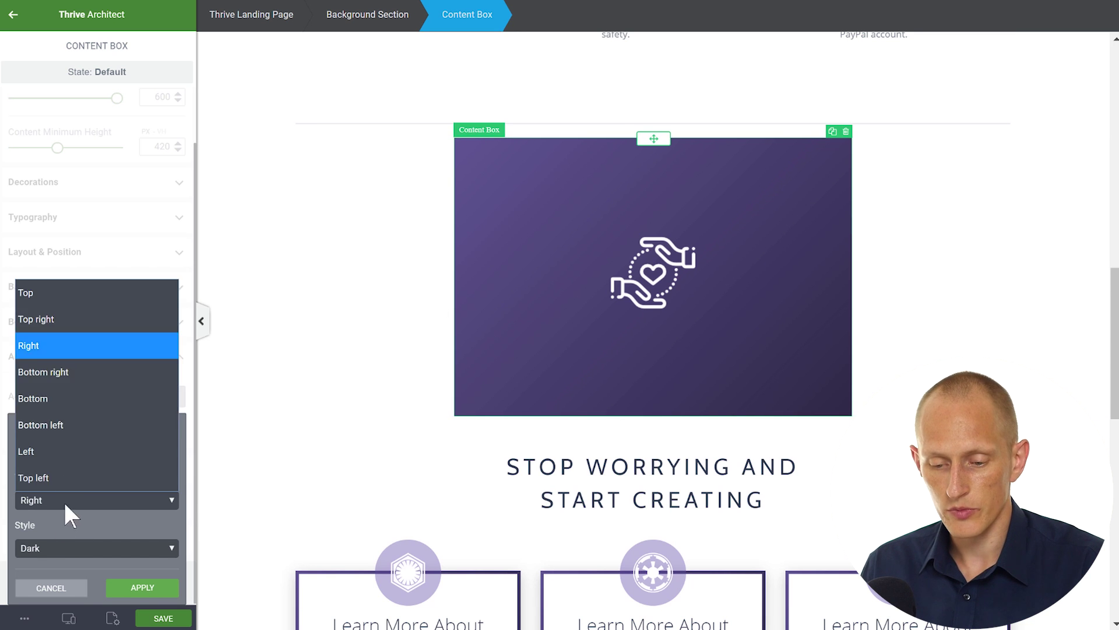
pyautogui.click(68, 295)
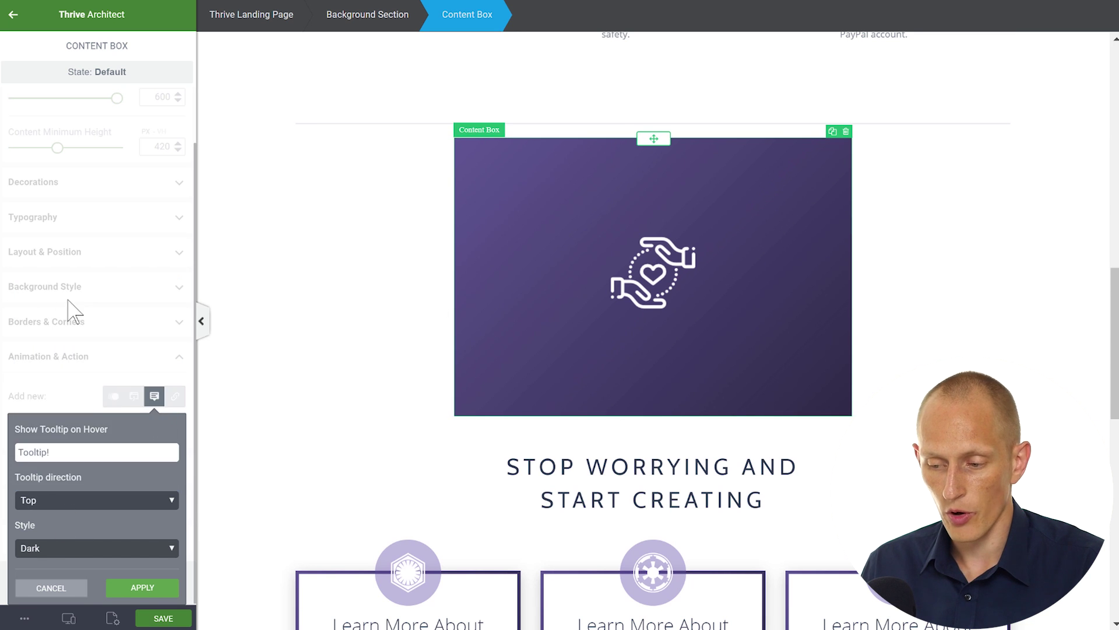
pyautogui.click(63, 548)
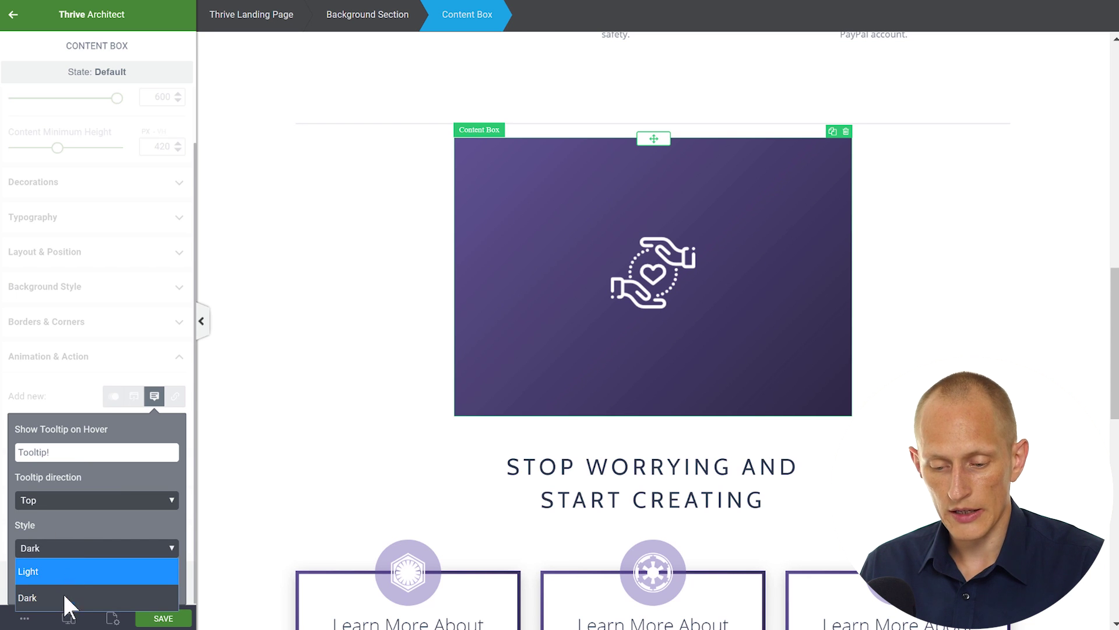
pyautogui.click(66, 571)
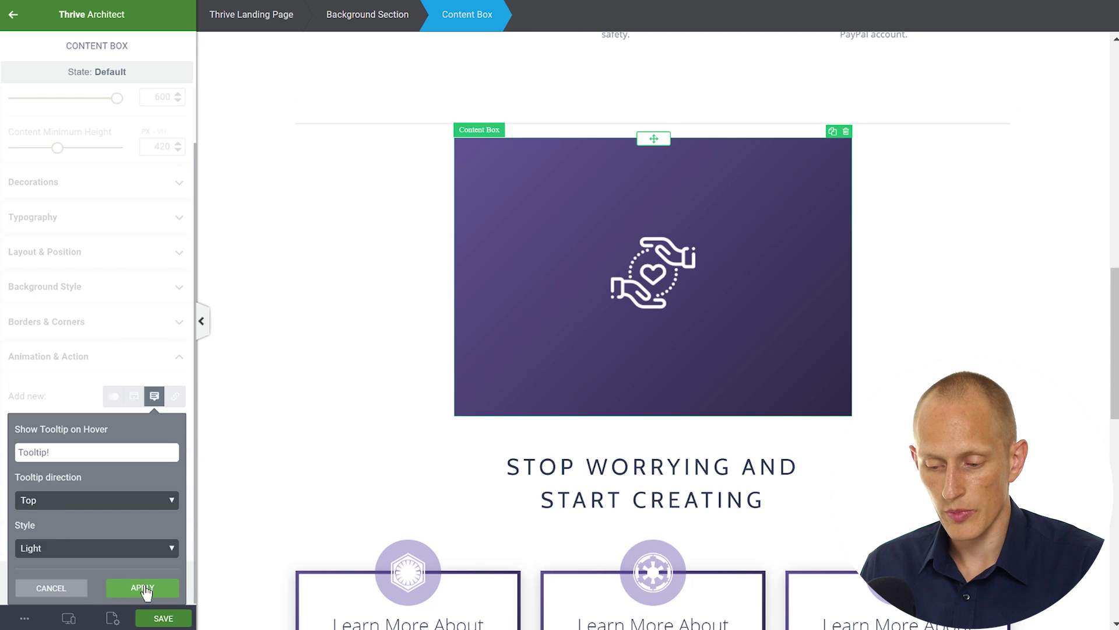
pyautogui.click(117, 587)
pyautogui.scroll(3, 548, 334)
# Step: Give Start Your Adventure a Bottom, Dark-style tooltip 'Get the Special Offer'
pyautogui.scroll(3, 566, 338)
pyautogui.scroll(5, 571, 344)
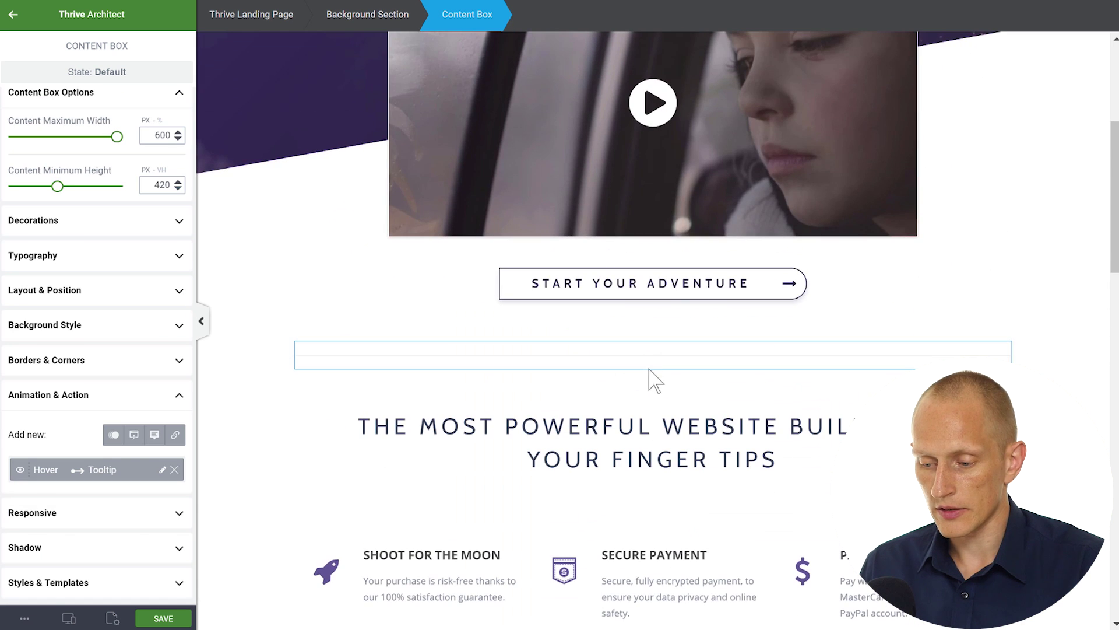
pyautogui.click(650, 294)
pyautogui.scroll(-4, 123, 419)
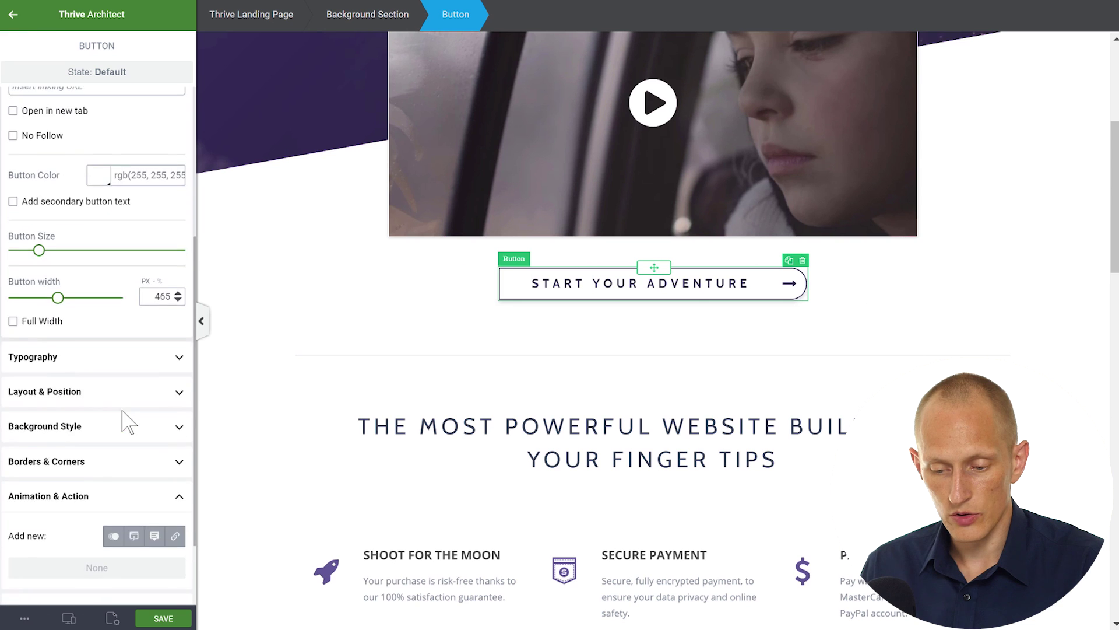
pyautogui.scroll(-2, 125, 443)
pyautogui.click(154, 441)
pyautogui.write('Get the Special Offer')
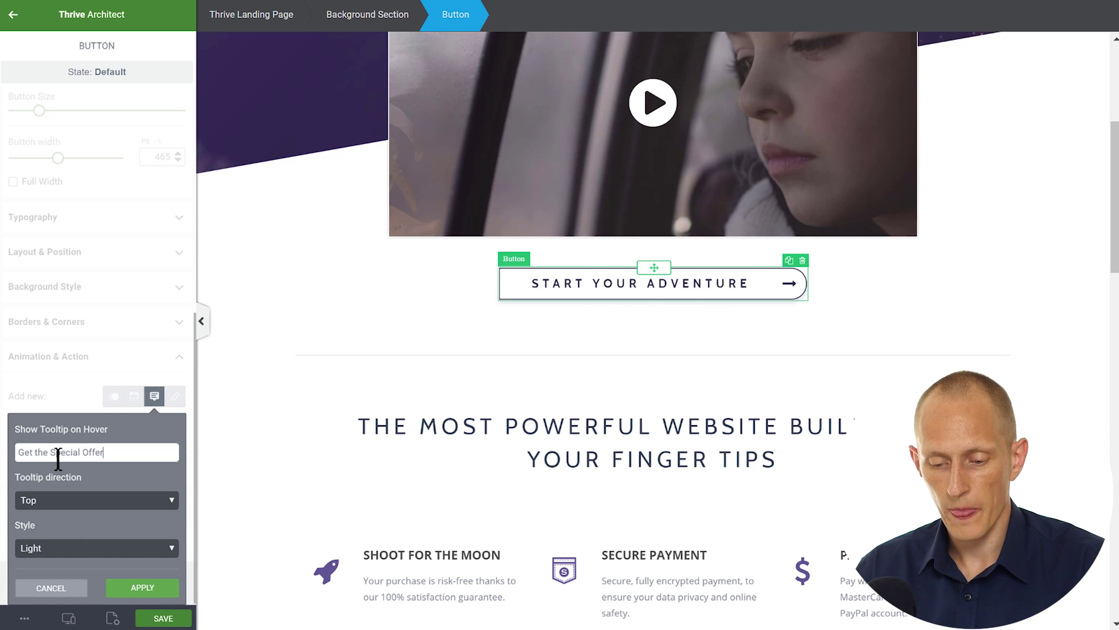
pyautogui.click(71, 500)
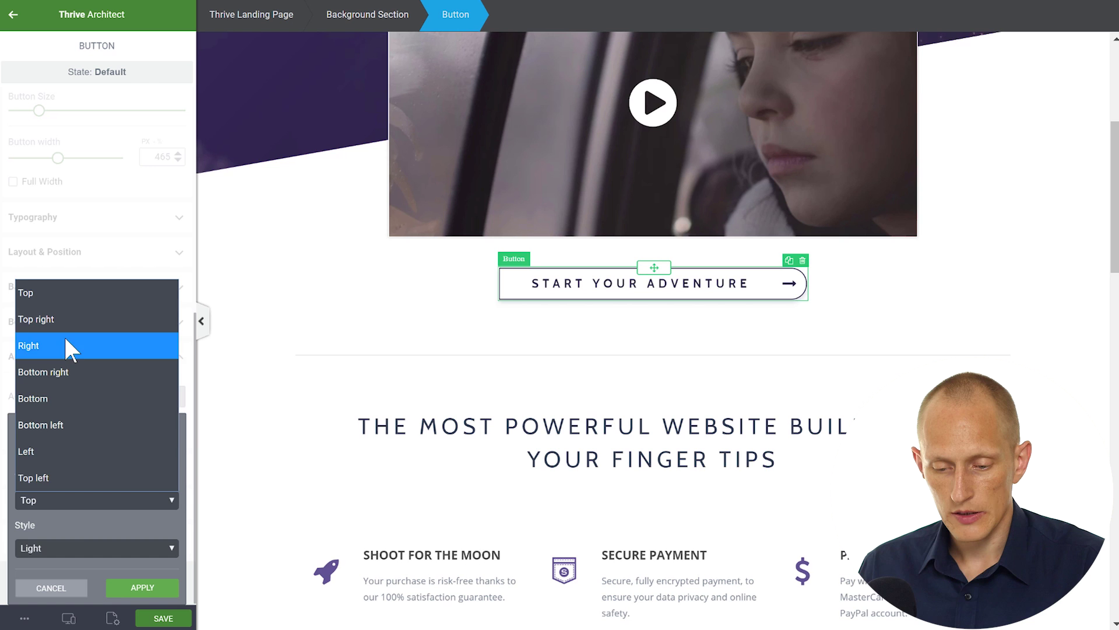
pyautogui.click(48, 398)
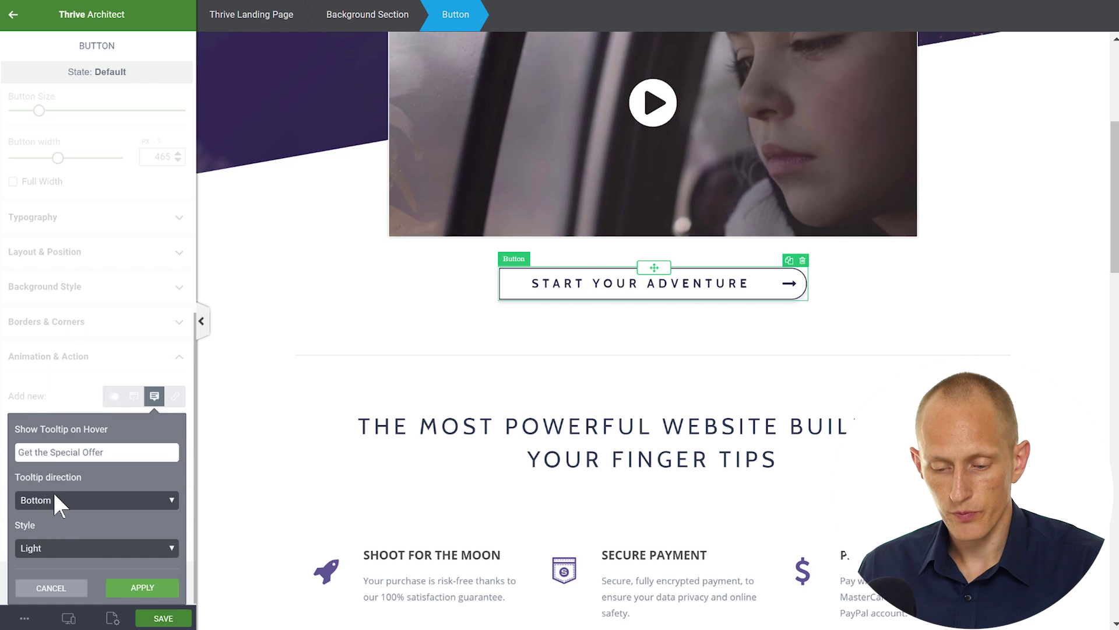
pyautogui.click(68, 546)
pyautogui.click(50, 591)
pyautogui.click(159, 586)
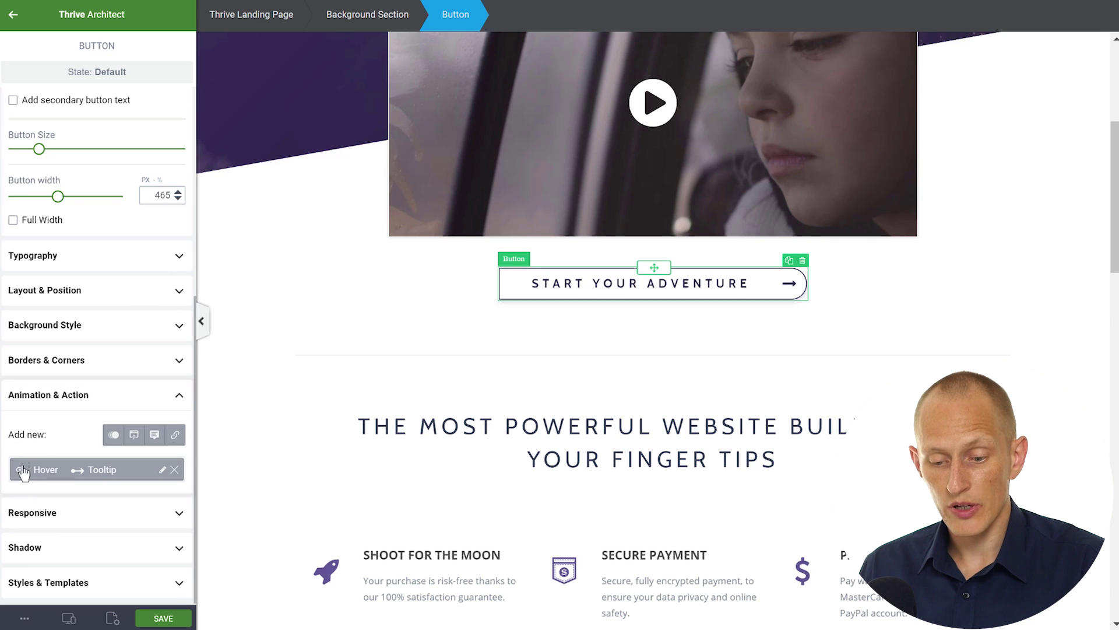
pyautogui.click(20, 471)
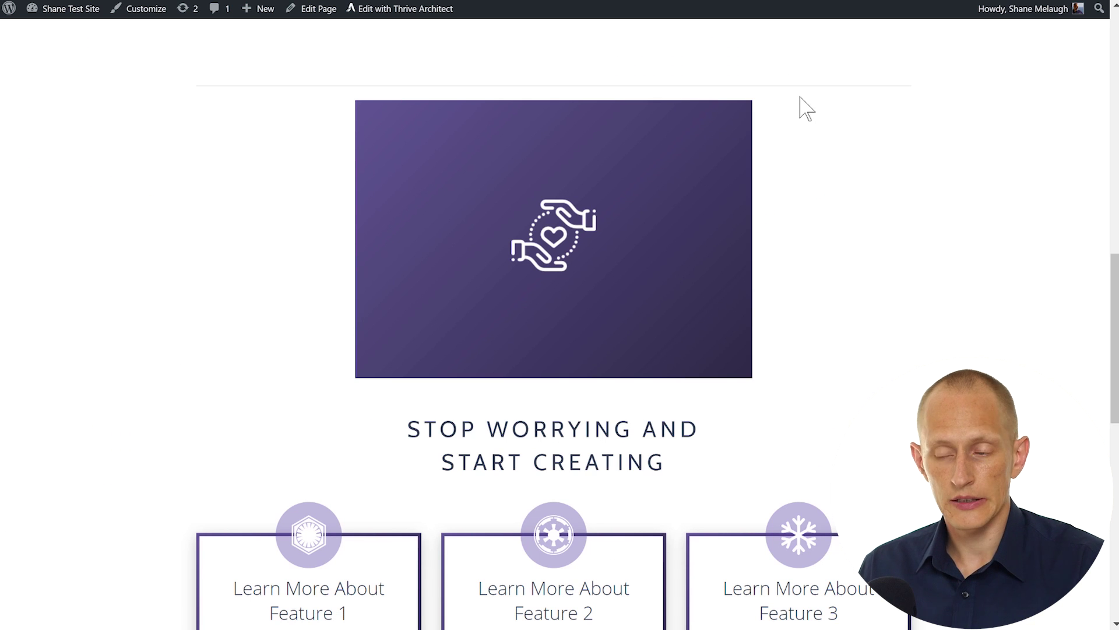
pyautogui.moveTo(554, 239)
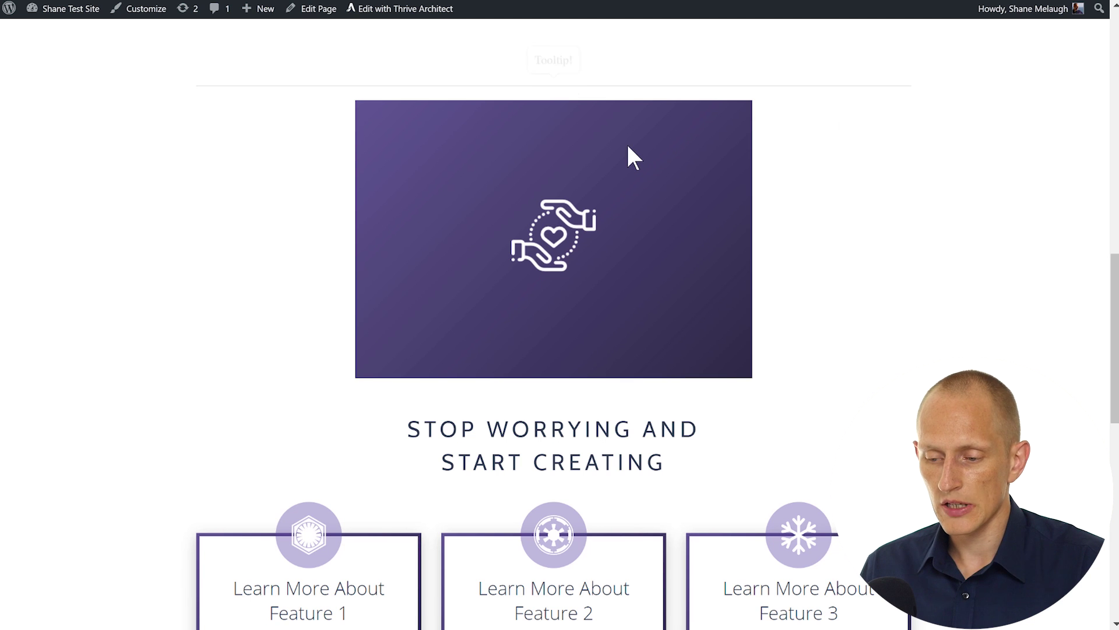
pyautogui.scroll(10, 817, 150)
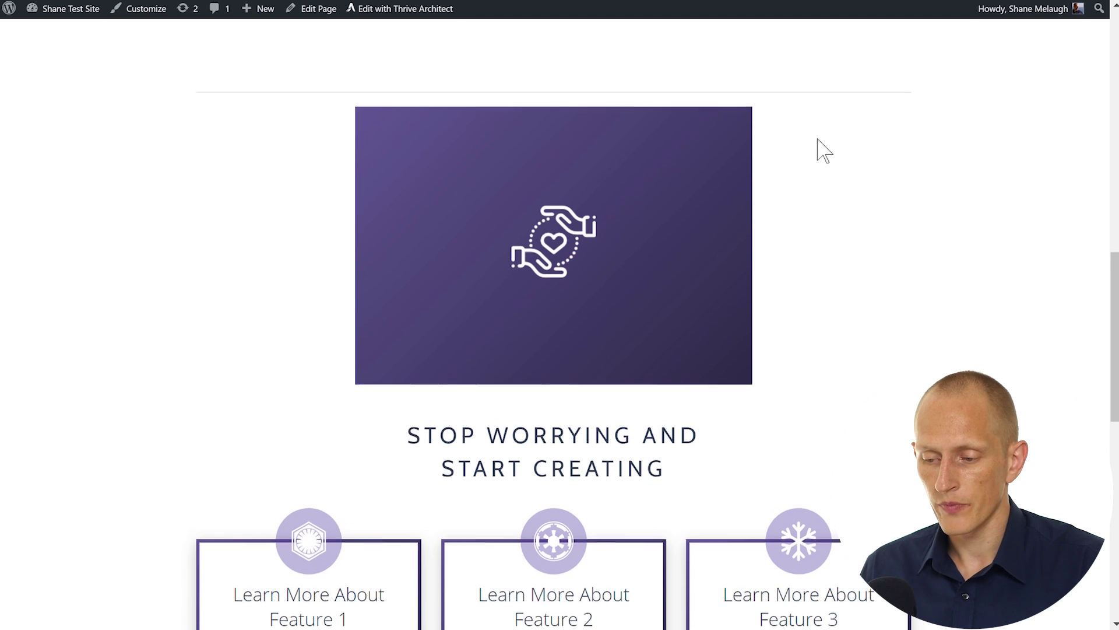
pyautogui.scroll(-4, 819, 152)
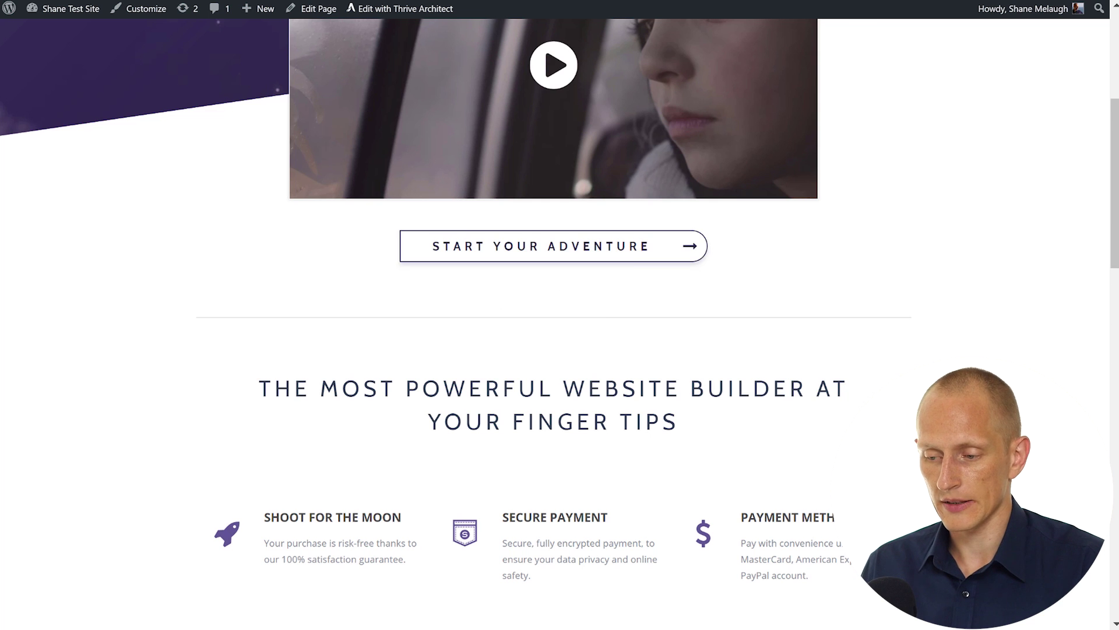
pyautogui.scroll(-5, 453, 192)
pyautogui.scroll(-2, 522, 137)
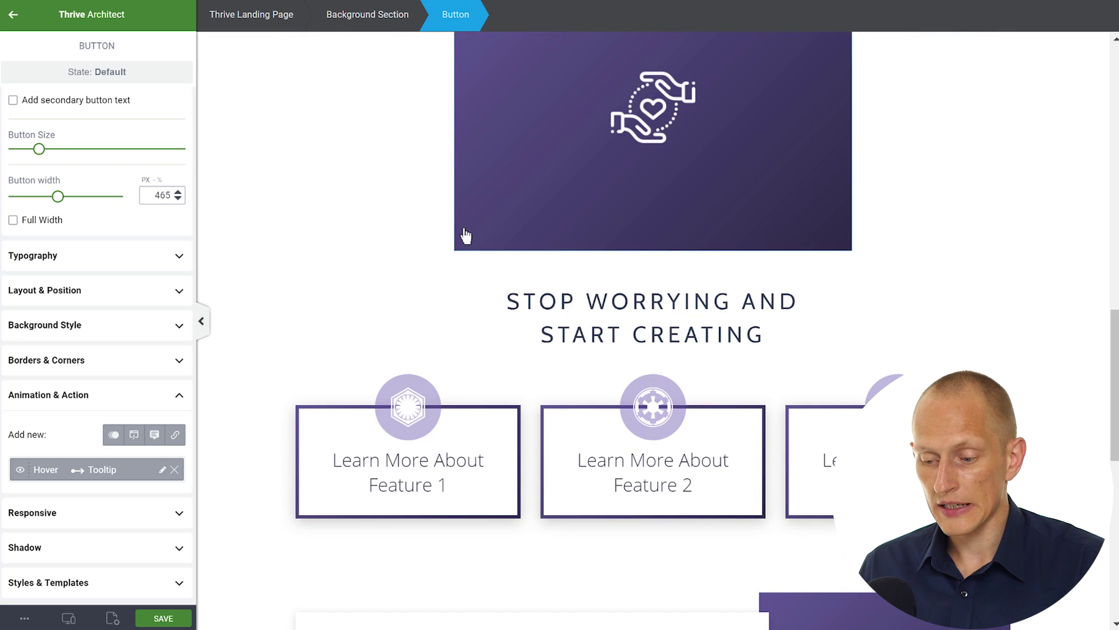
pyautogui.scroll(1, 465, 235)
pyautogui.scroll(-4, 466, 235)
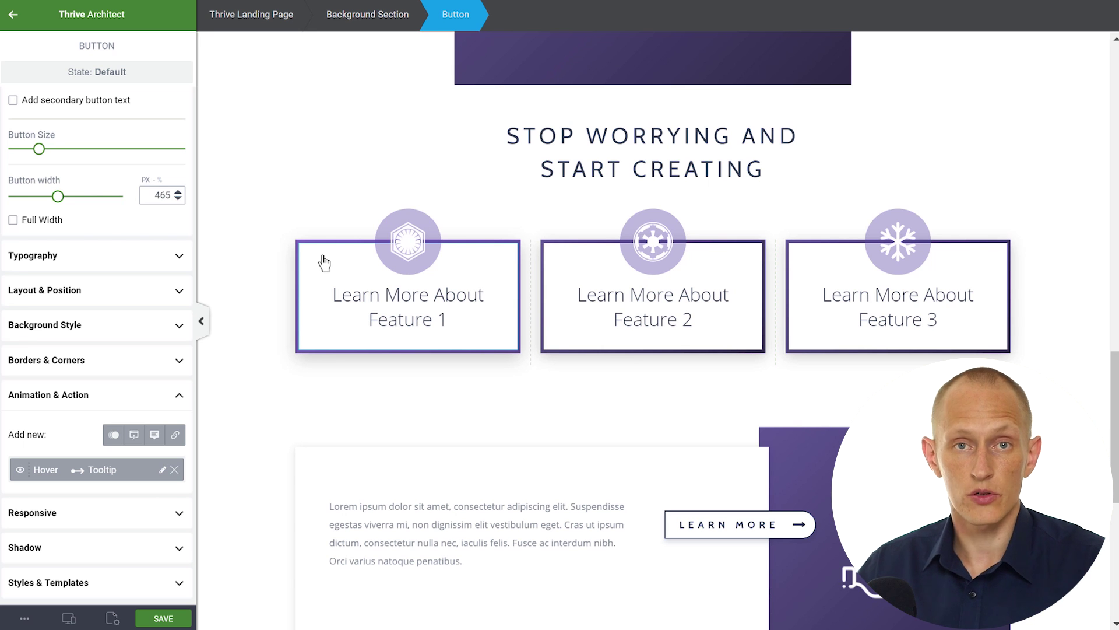
pyautogui.scroll(-1, 335, 180)
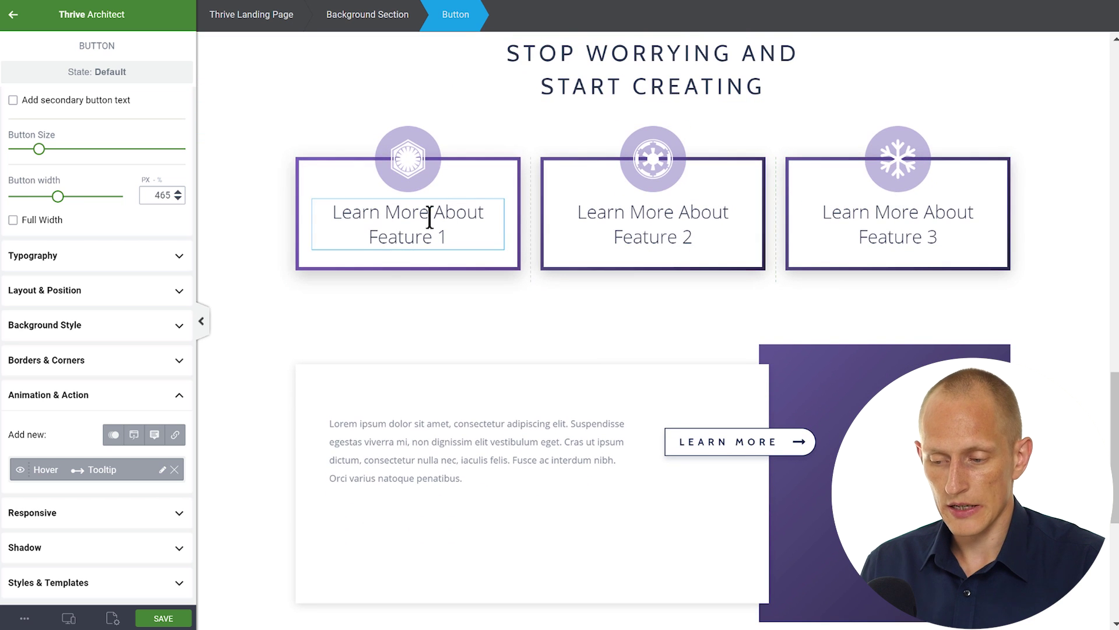
pyautogui.click(320, 165)
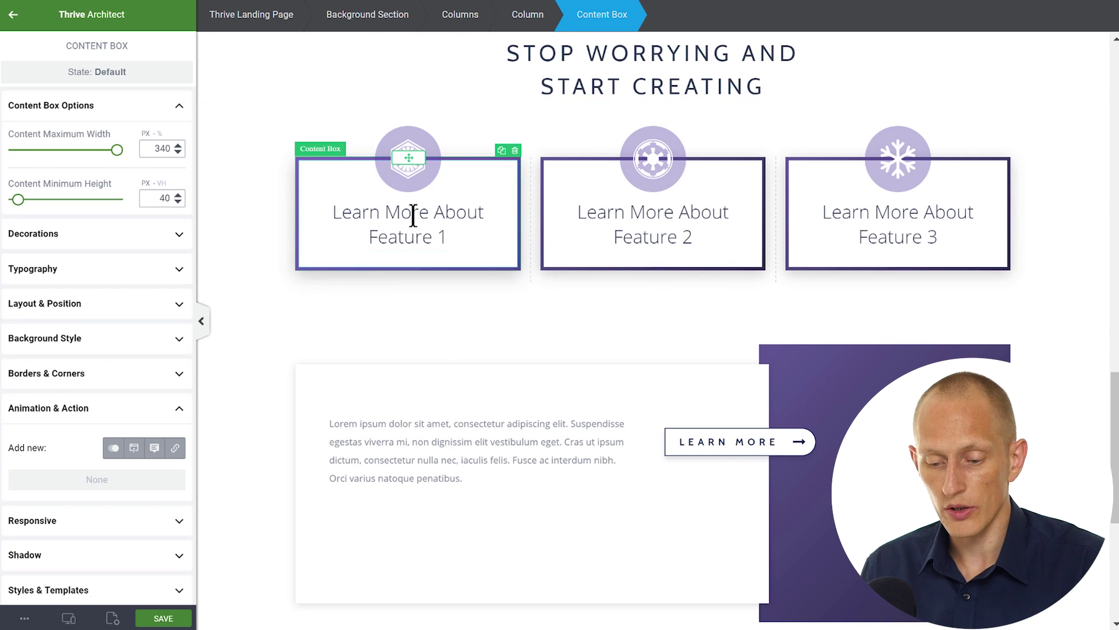
pyautogui.click(175, 447)
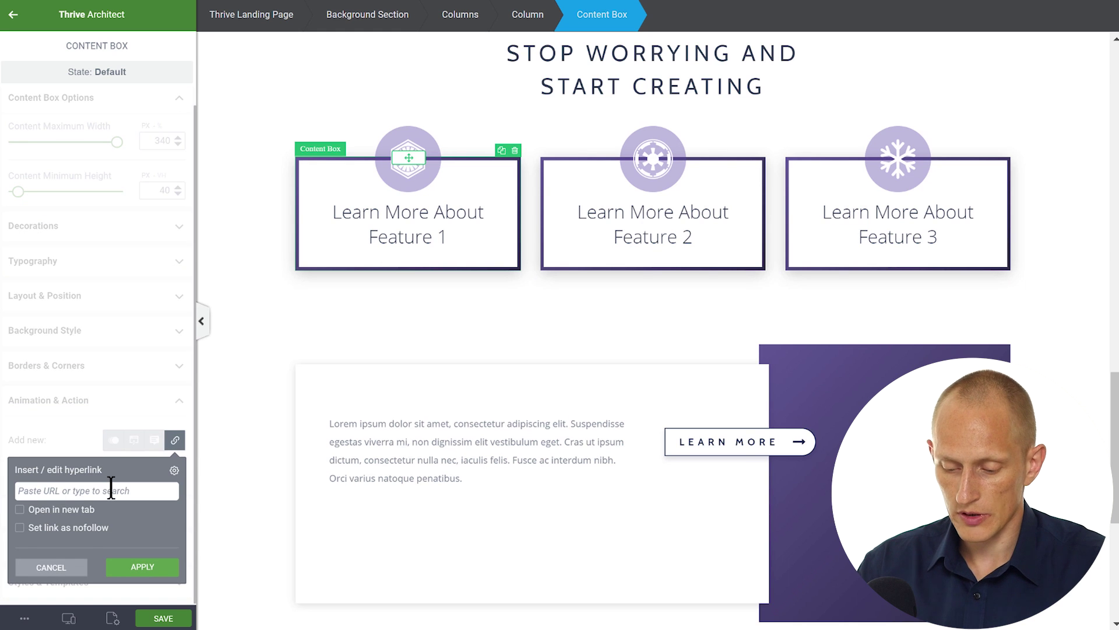
pyautogui.write('https:')
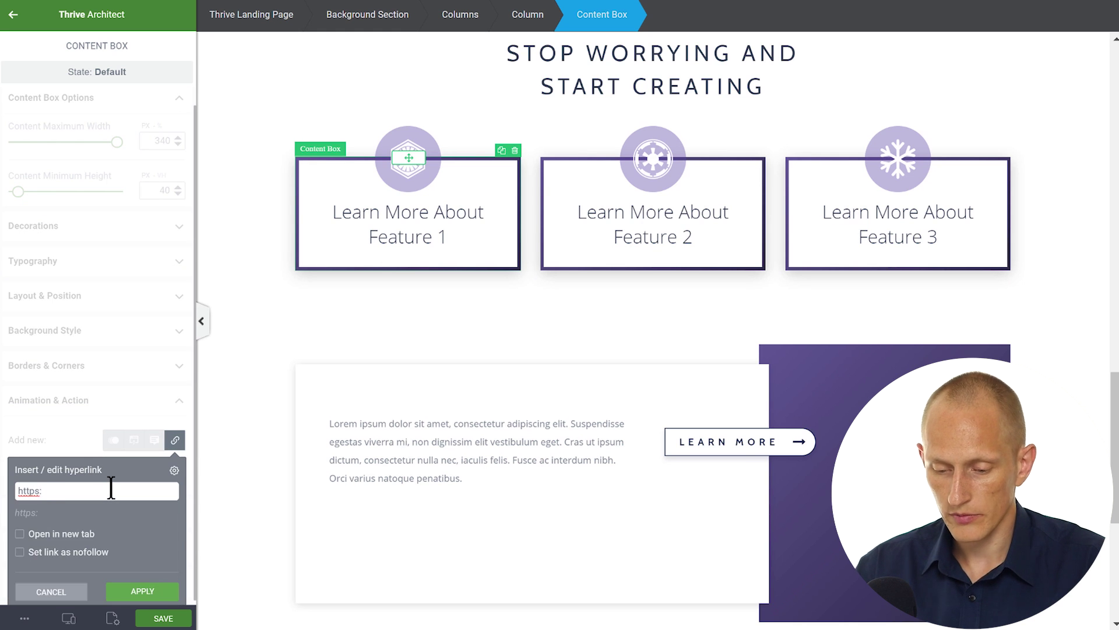
pyautogui.write('//test.com/')
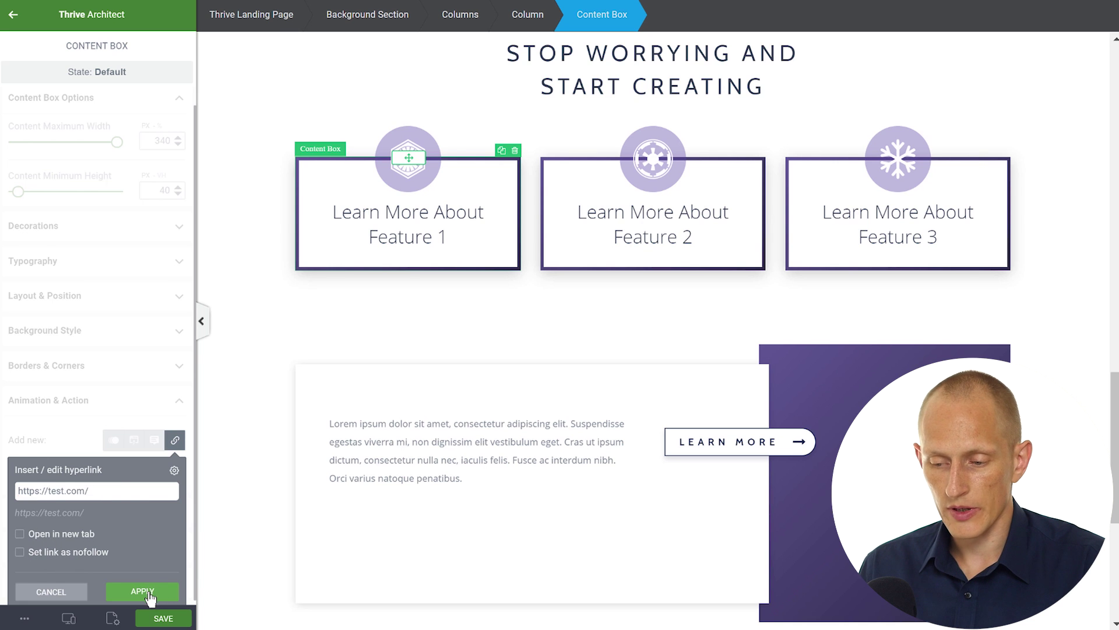
pyautogui.click(148, 592)
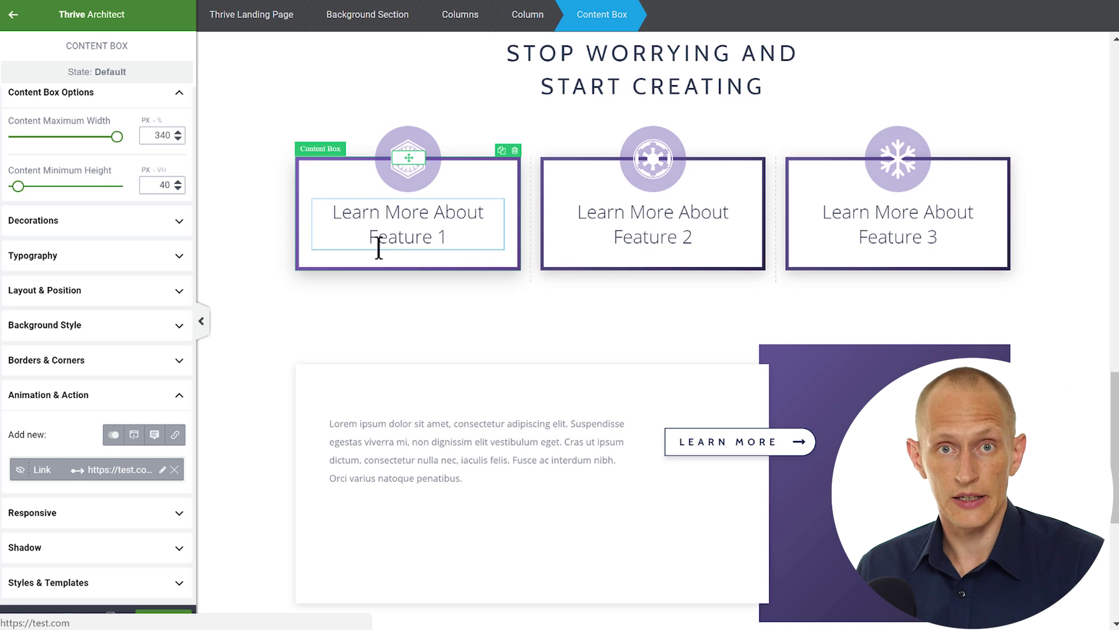
pyautogui.click(336, 373)
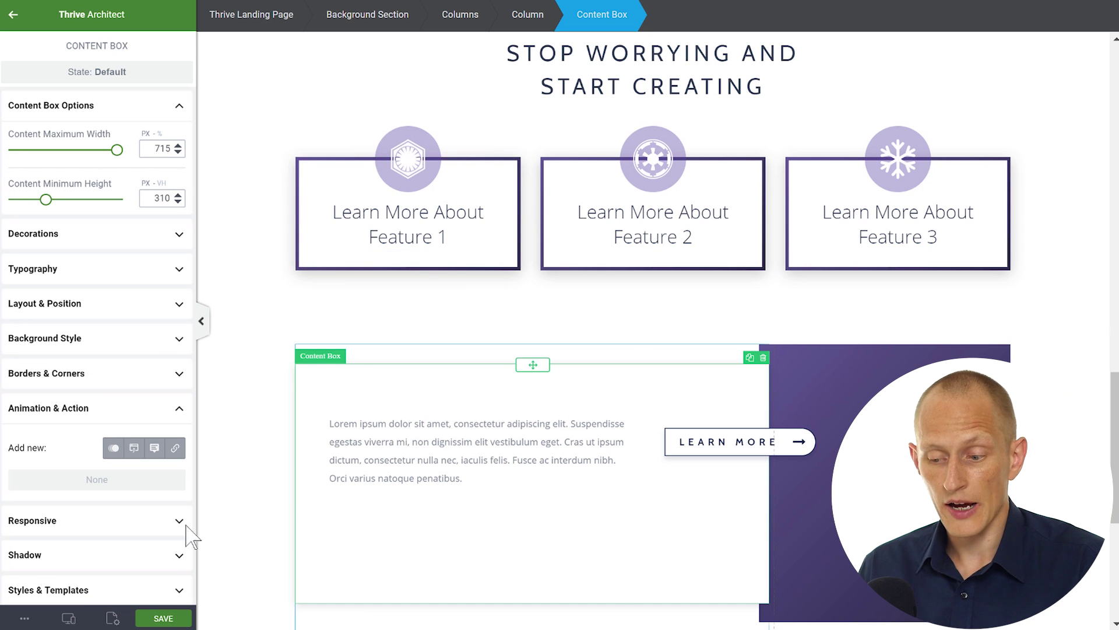
pyautogui.scroll(2, 568, 312)
pyautogui.scroll(3, 568, 310)
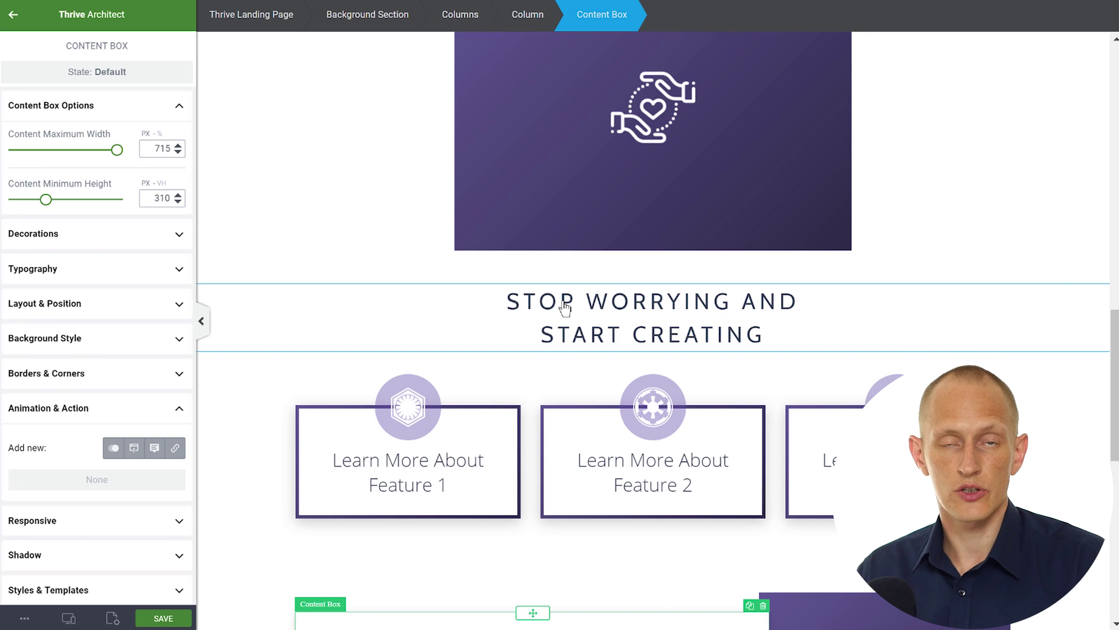
pyautogui.click(345, 348)
pyautogui.scroll(-10, 347, 332)
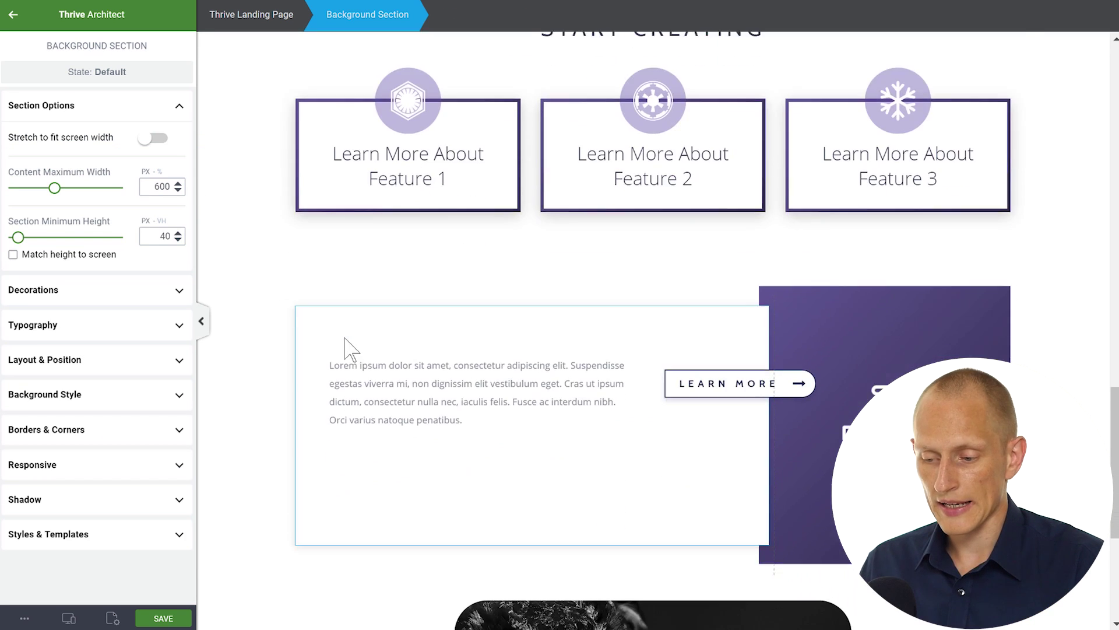
pyautogui.scroll(-1, 348, 321)
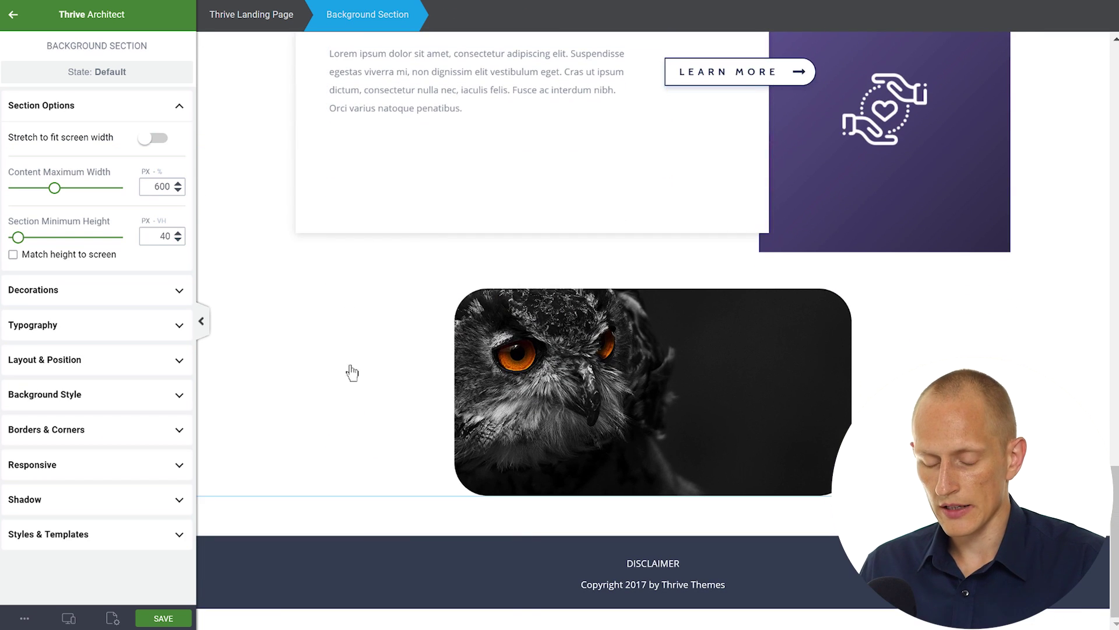
pyautogui.click(687, 343)
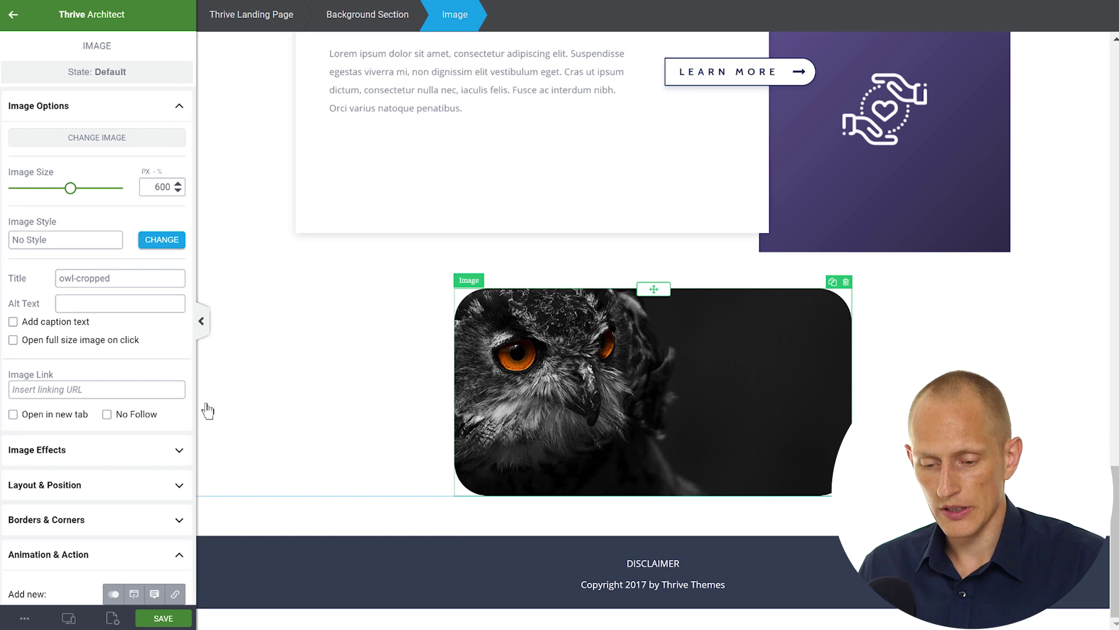
pyautogui.click(87, 389)
pyautogui.write('https://test.com/')
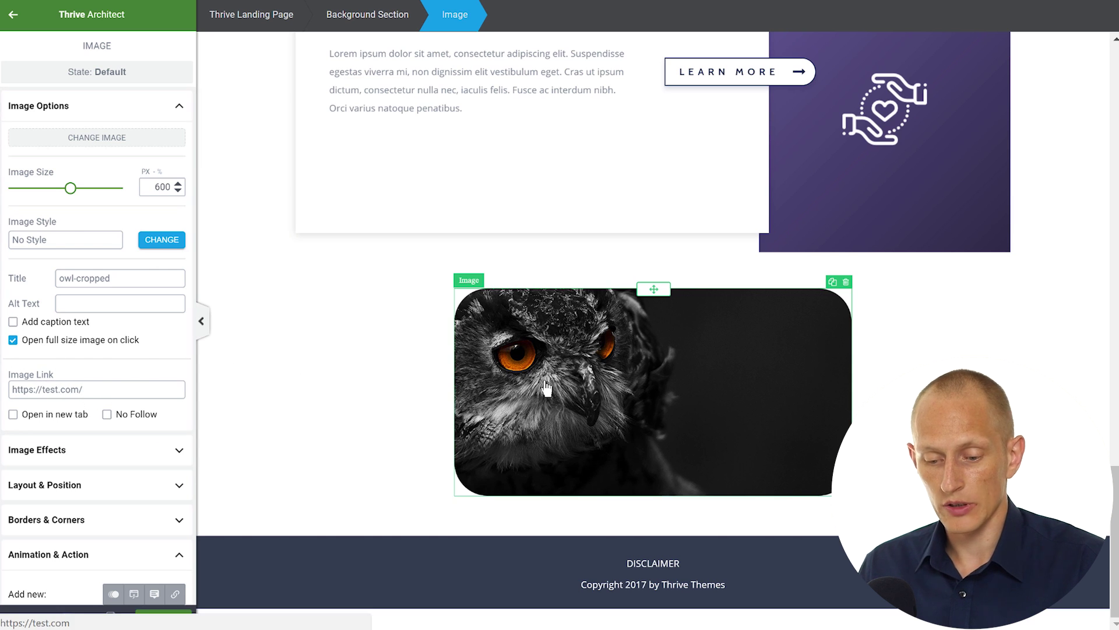
pyautogui.scroll(-3, 142, 318)
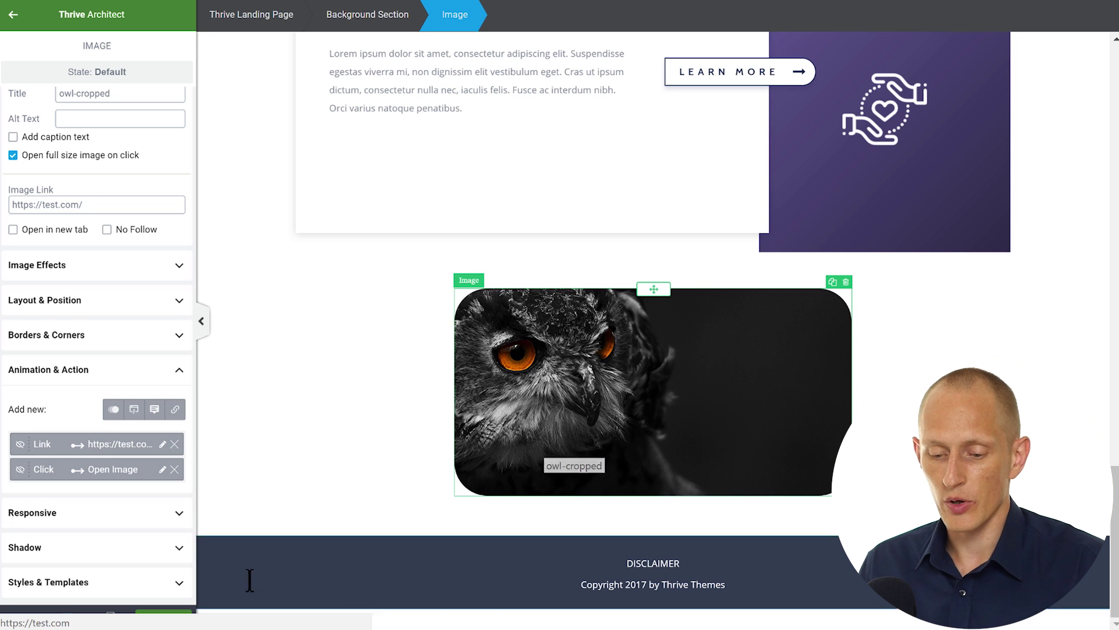
# Step: Delete the owl image's link action, then open and close its lightbox live
pyautogui.click(174, 444)
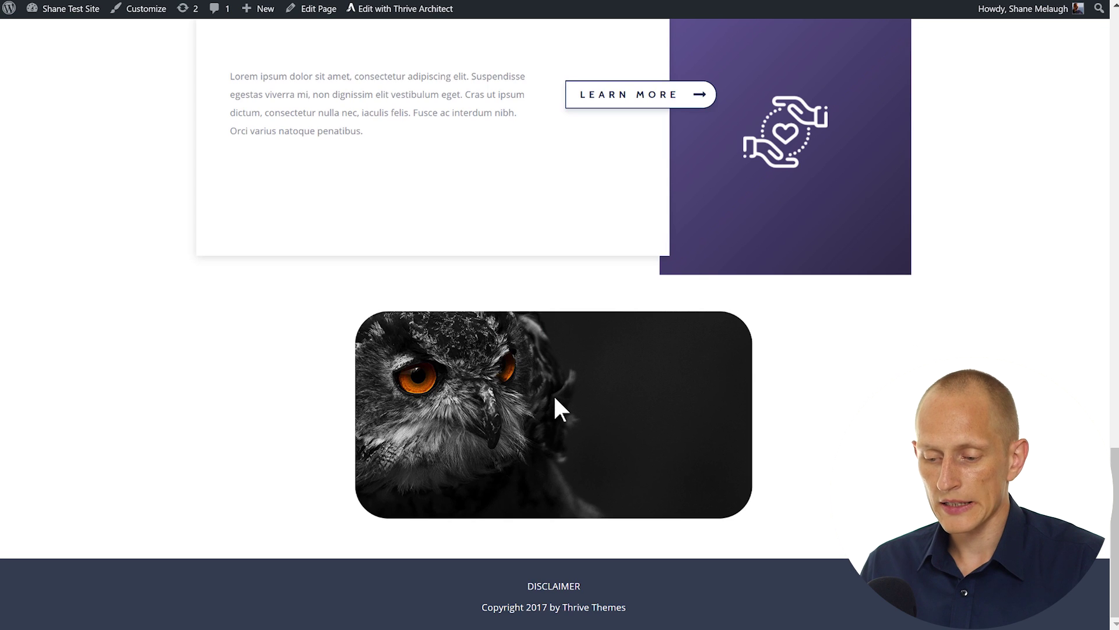
pyautogui.click(556, 399)
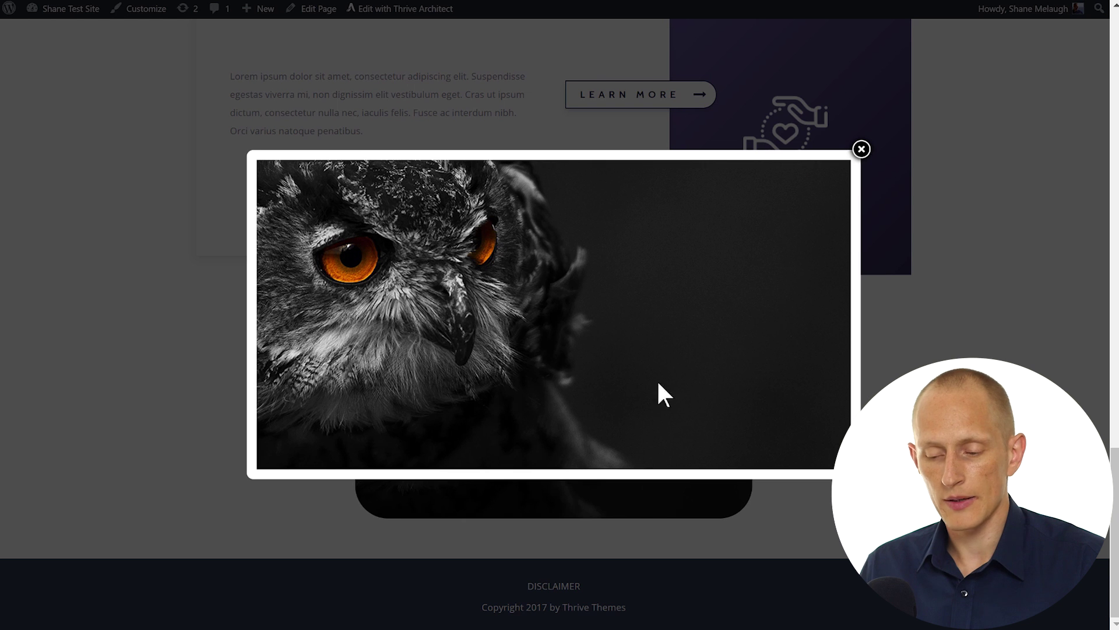
pyautogui.click(861, 150)
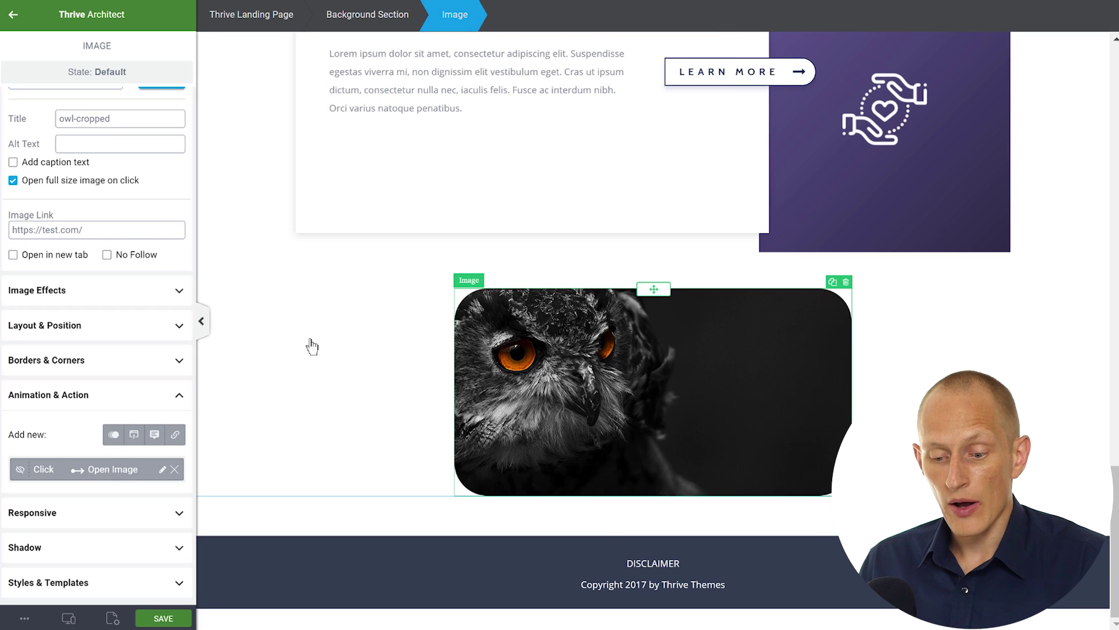
# Step: Replace owl-cropped.jpg with urban-bg as the owl image's Open Image picture, then deselect it
pyautogui.click(164, 470)
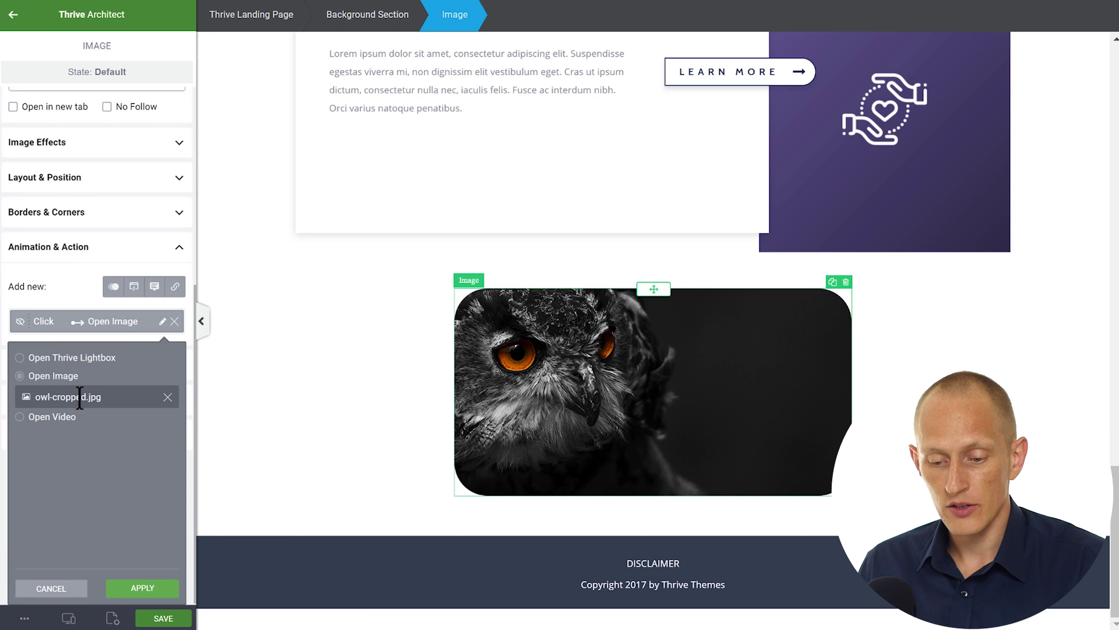
pyautogui.click(168, 397)
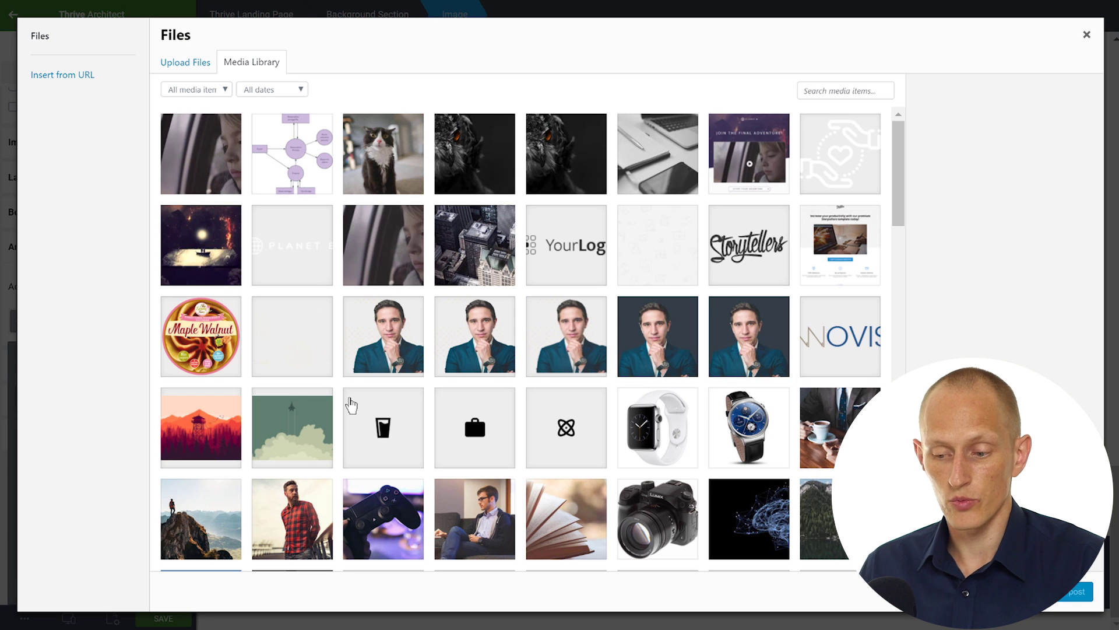
pyautogui.click(490, 240)
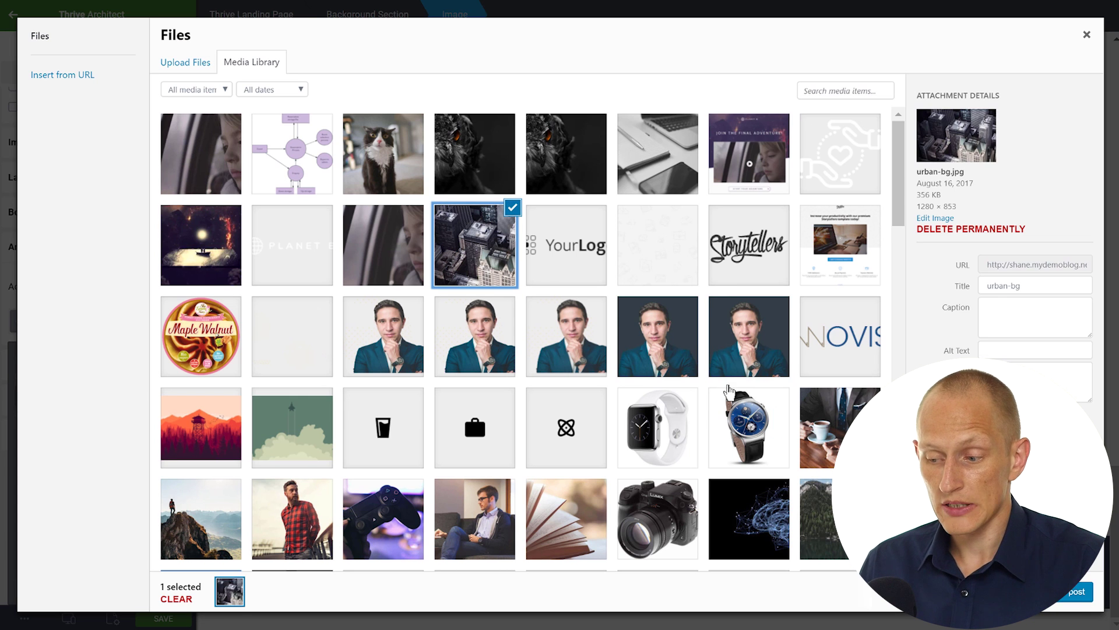
pyautogui.click(1076, 592)
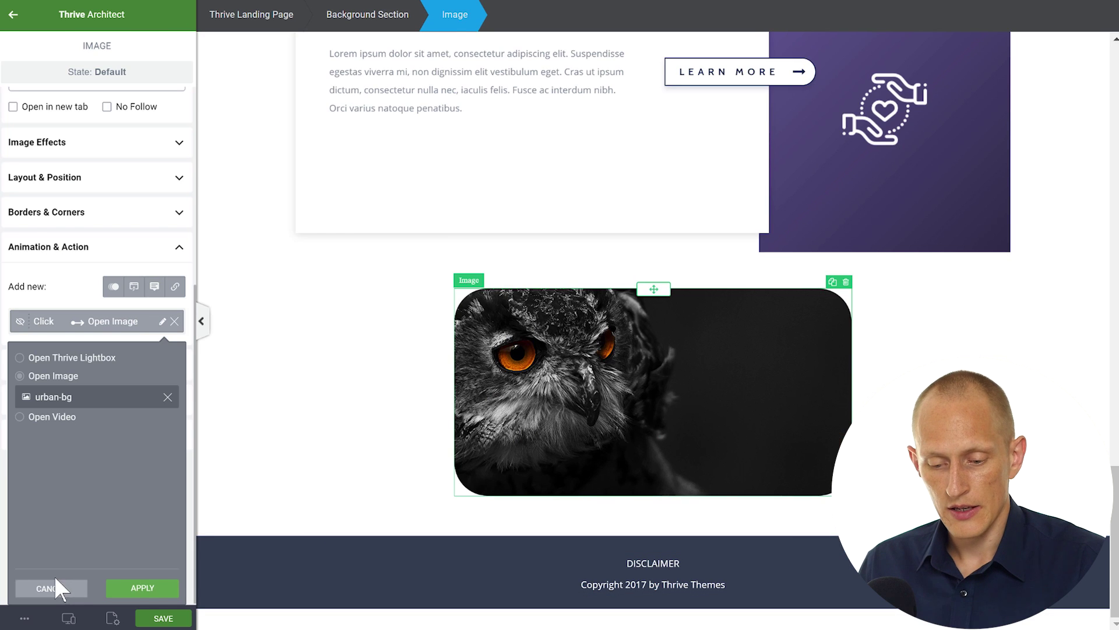
pyautogui.click(143, 587)
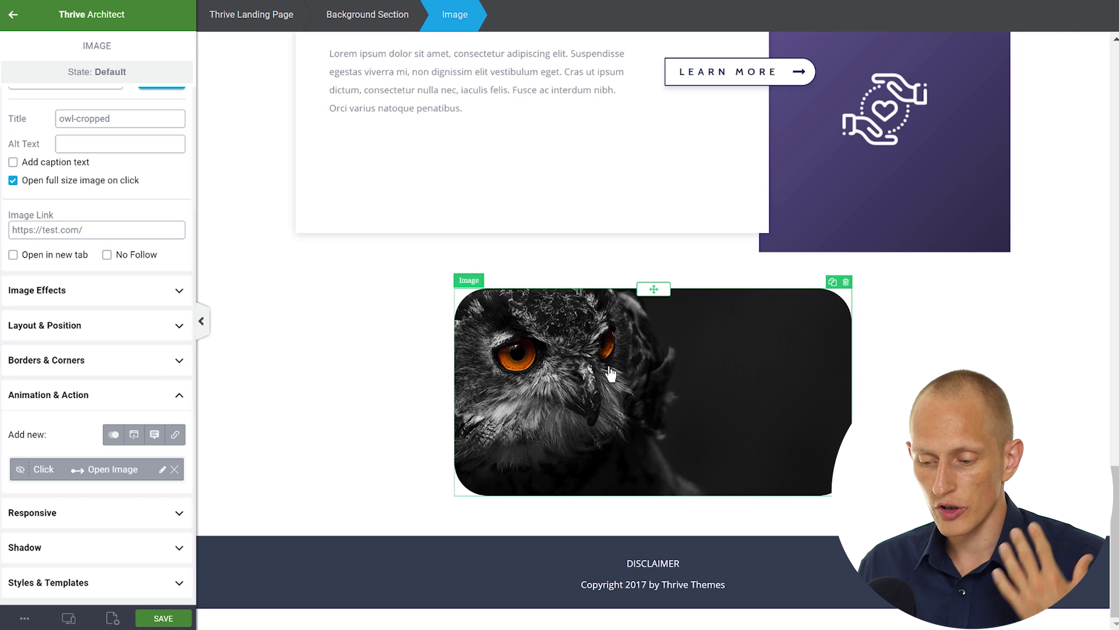
pyautogui.scroll(3, 163, 368)
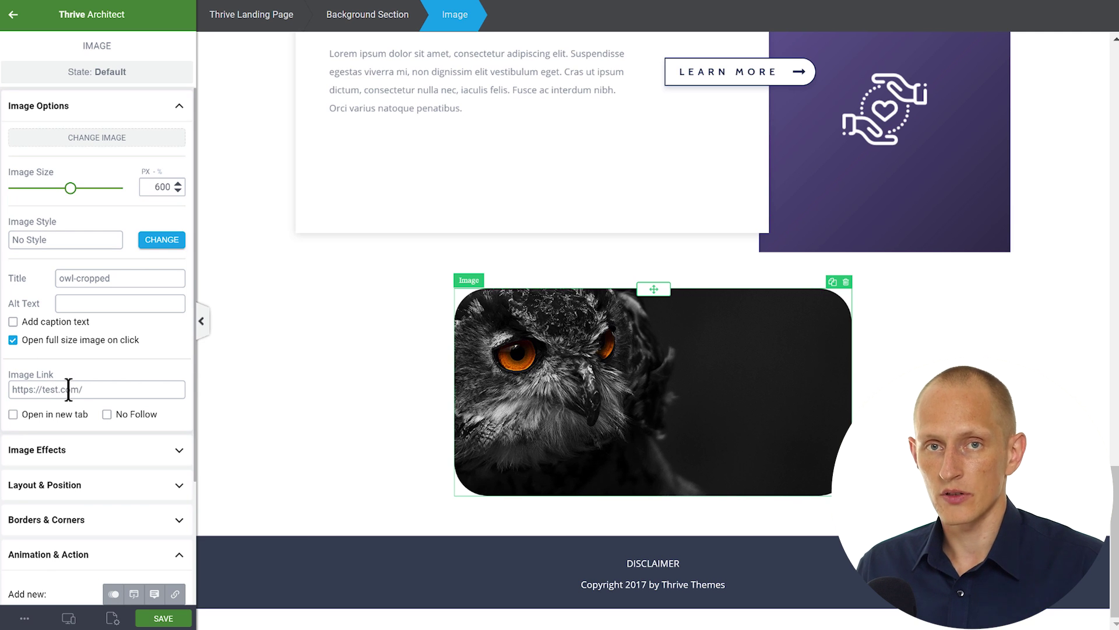
pyautogui.scroll(-3, 68, 396)
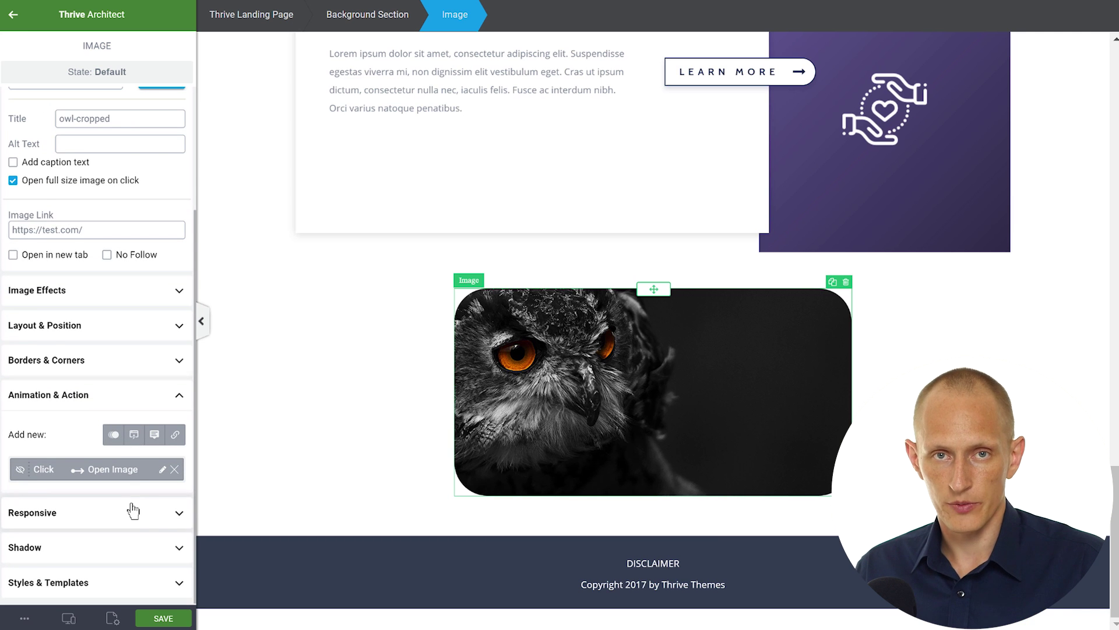
pyautogui.press('Escape')
# Step: Select the START YOUR ADVENTURE button and start a new click action on Open Thrive Lightbox
pyautogui.scroll(4, 653, 326)
pyautogui.scroll(5, 653, 326)
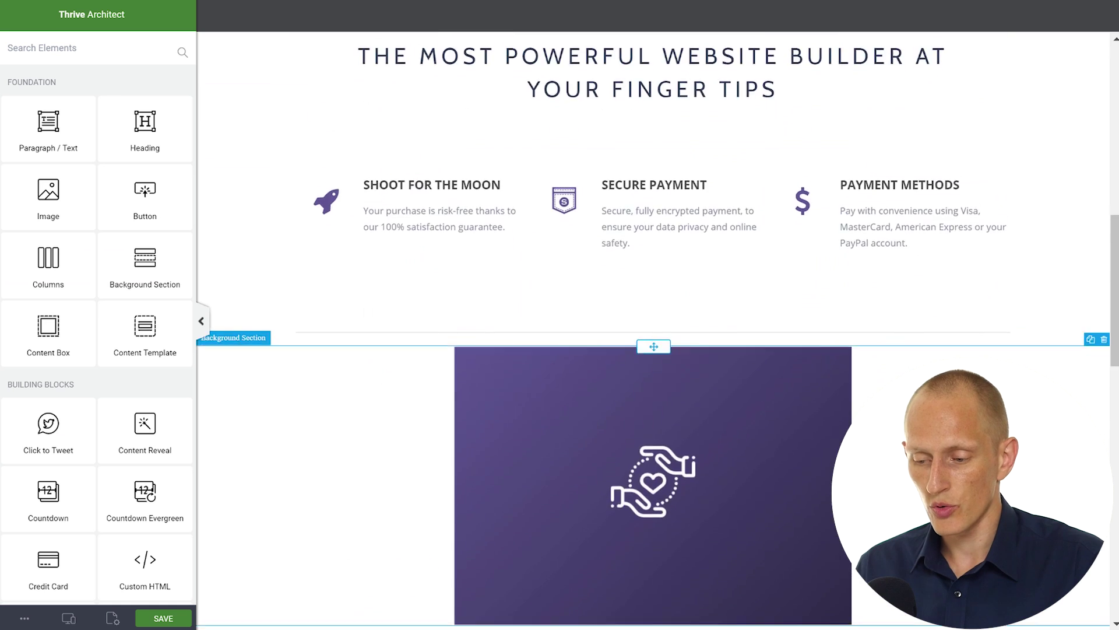
pyautogui.scroll(5, 653, 326)
pyautogui.scroll(4, 653, 326)
pyautogui.scroll(-1, 799, 438)
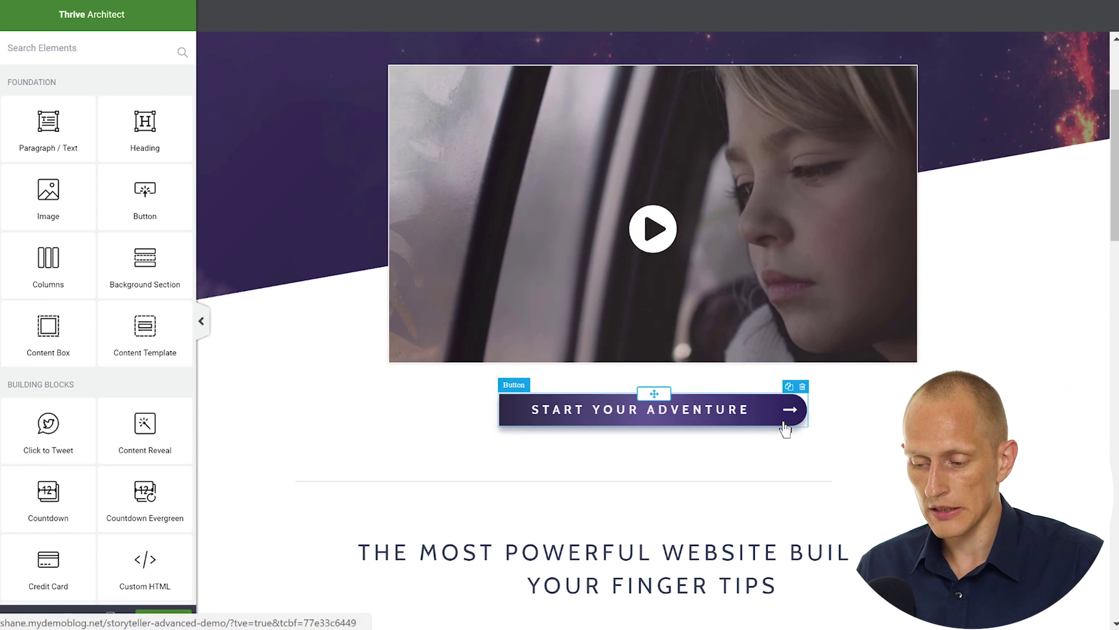
pyautogui.click(781, 424)
pyautogui.scroll(-2, 175, 304)
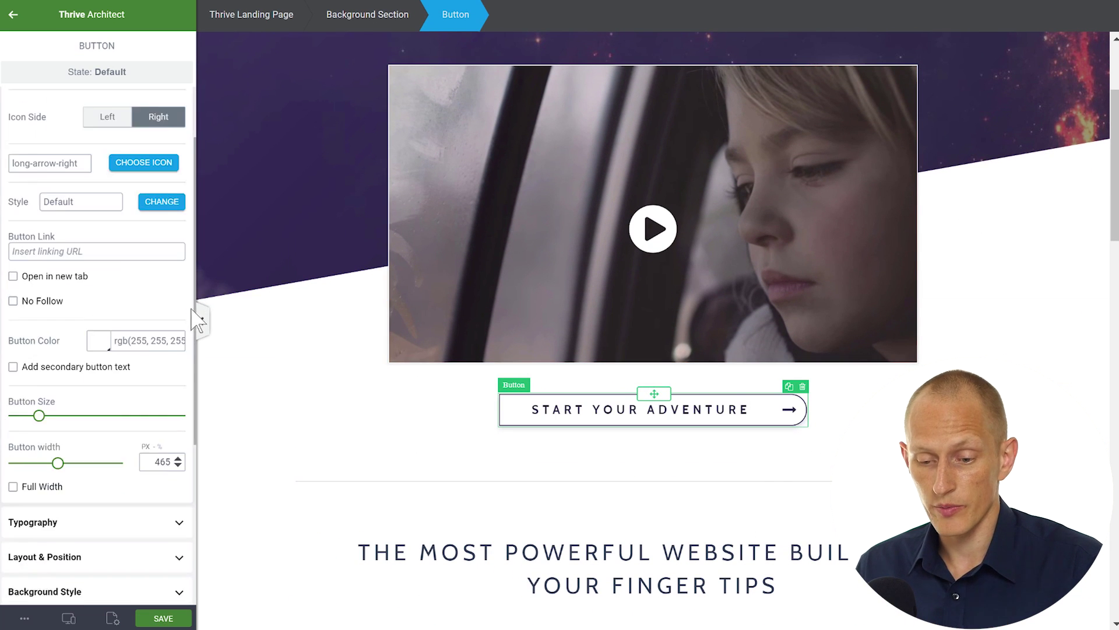
pyautogui.scroll(-1, 158, 268)
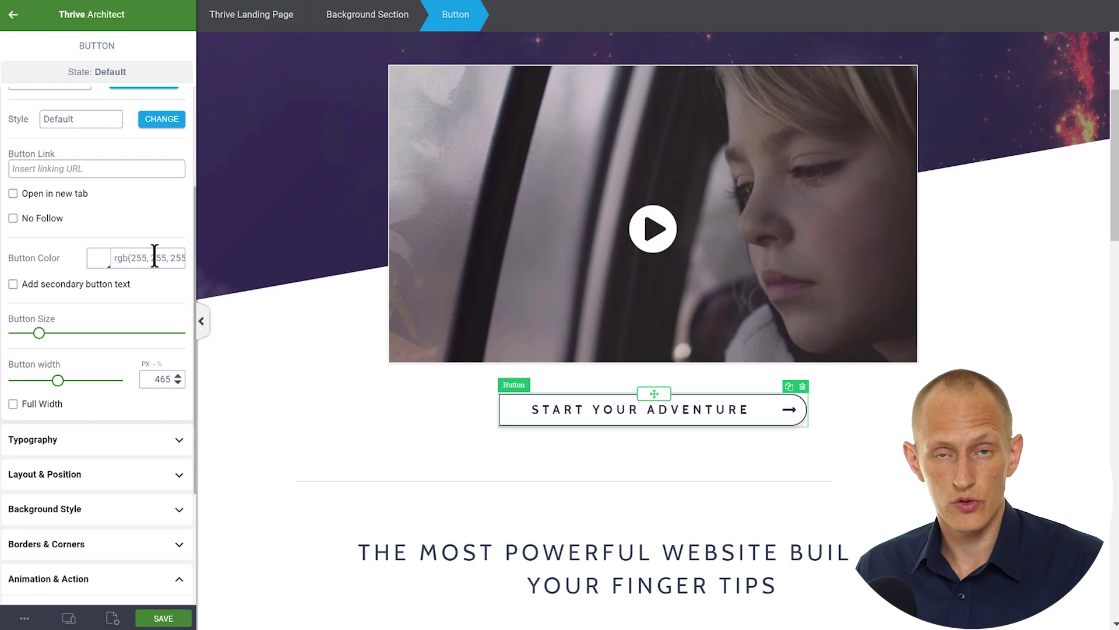
pyautogui.scroll(-3, 154, 260)
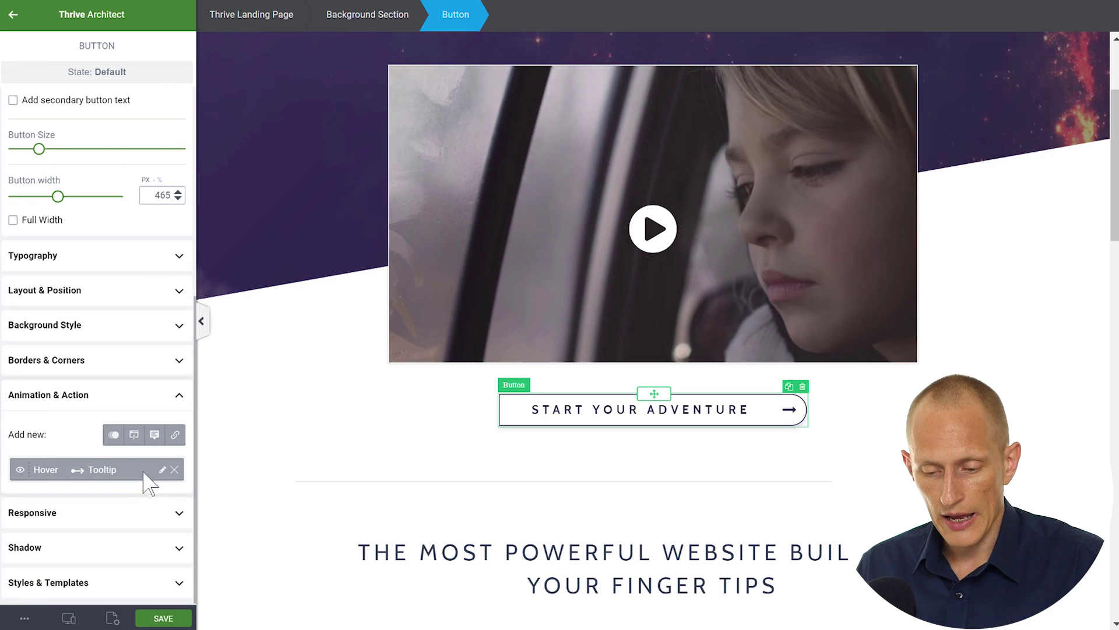
pyautogui.click(134, 437)
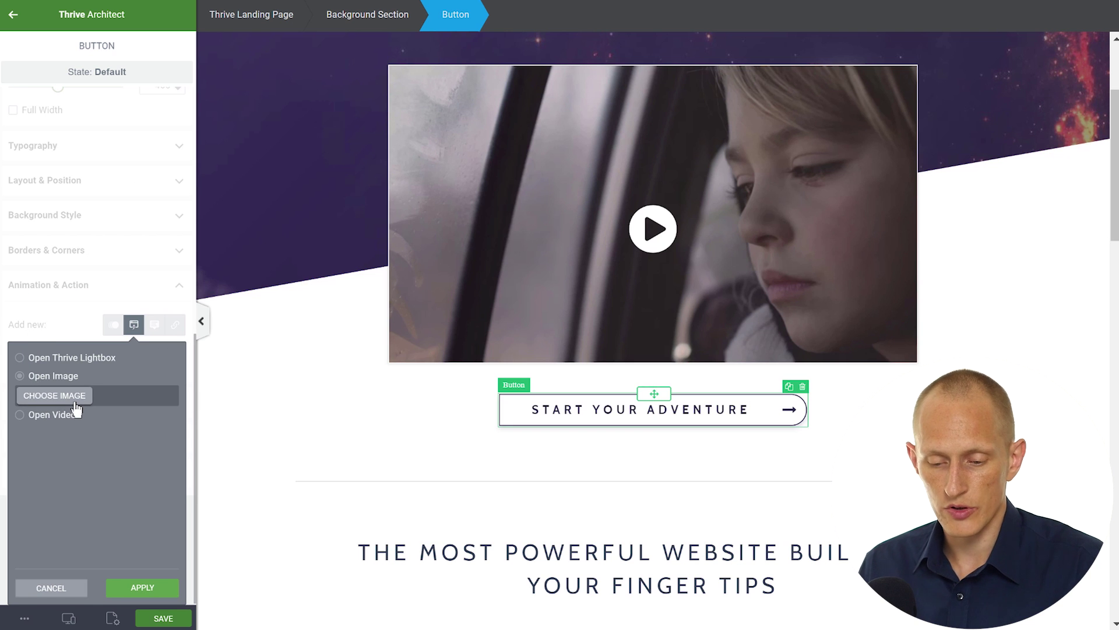
pyautogui.click(20, 357)
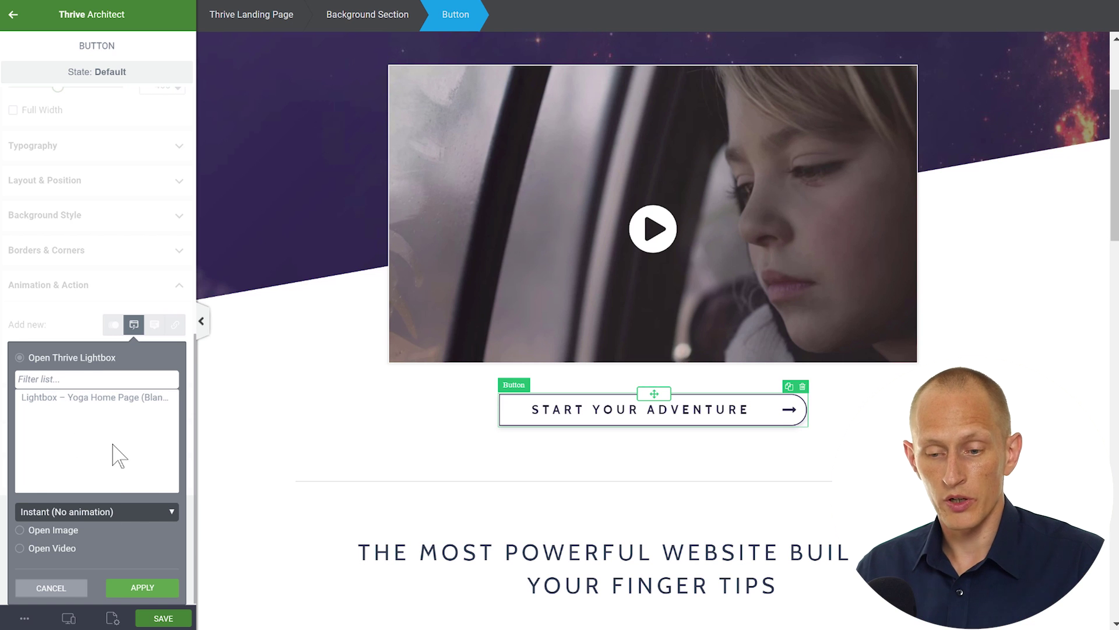
# Step: Switch the button's action to Open Video and browse the custom video picker without adding anything
pyautogui.click(19, 548)
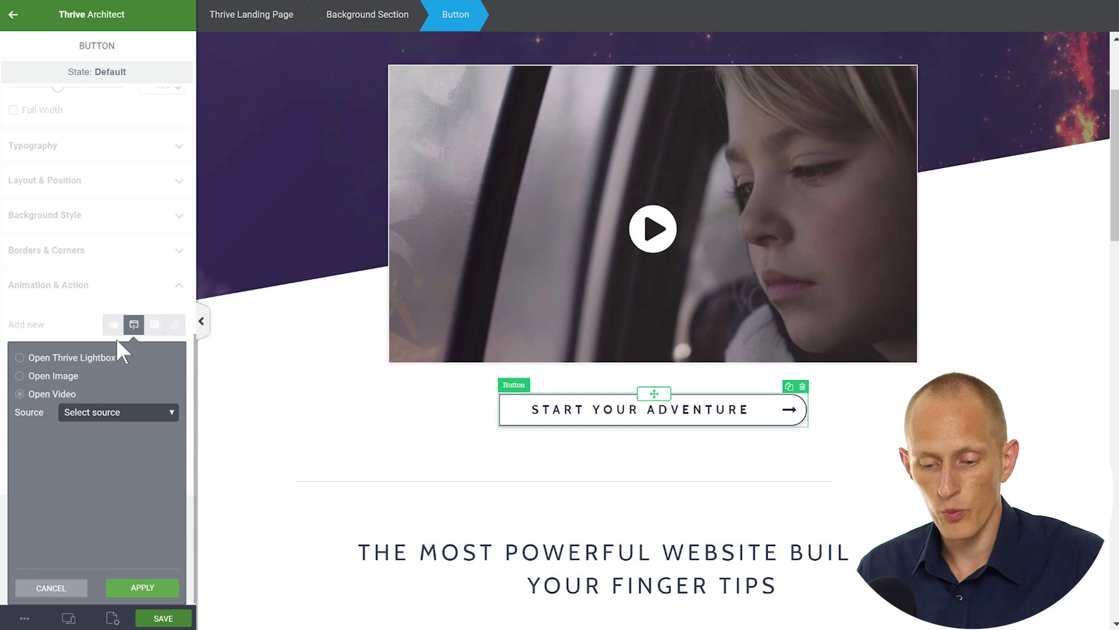
pyautogui.click(103, 415)
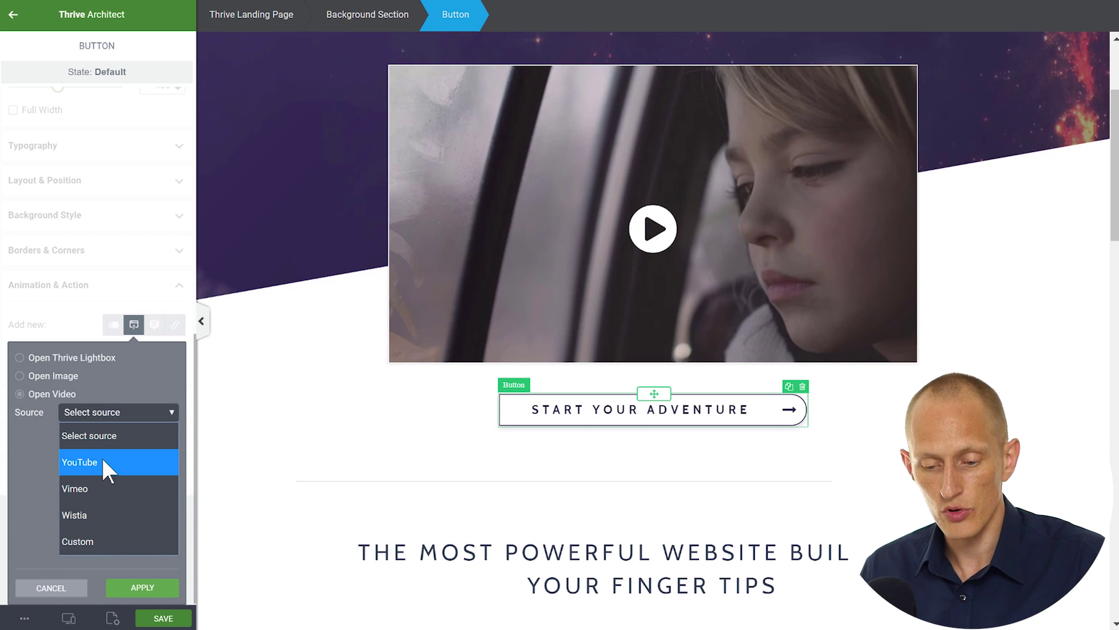
pyautogui.click(91, 541)
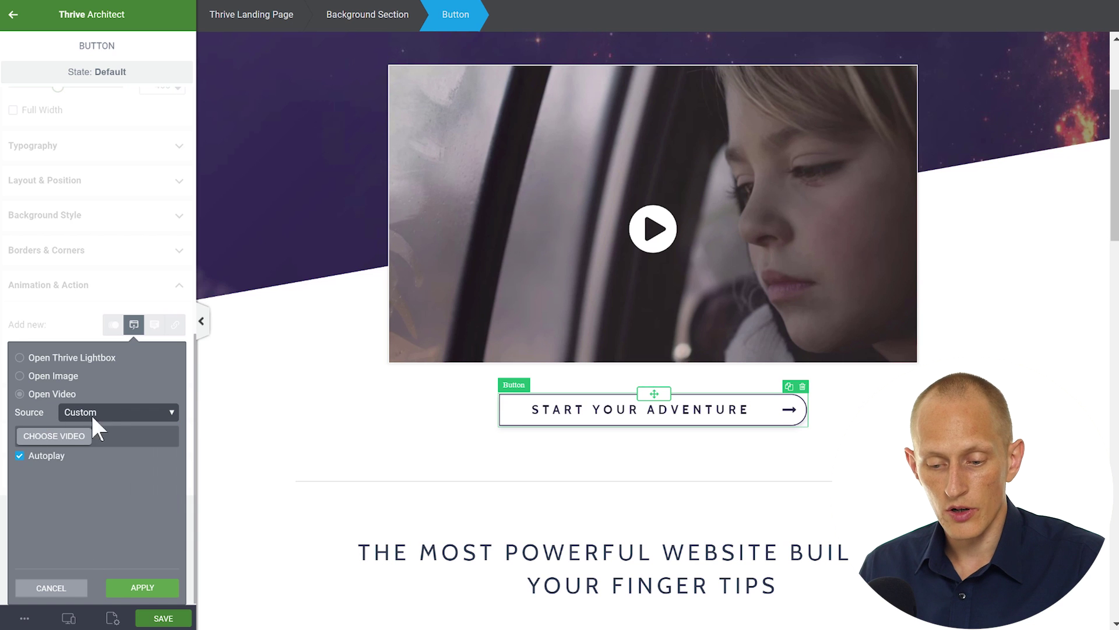
pyautogui.click(68, 441)
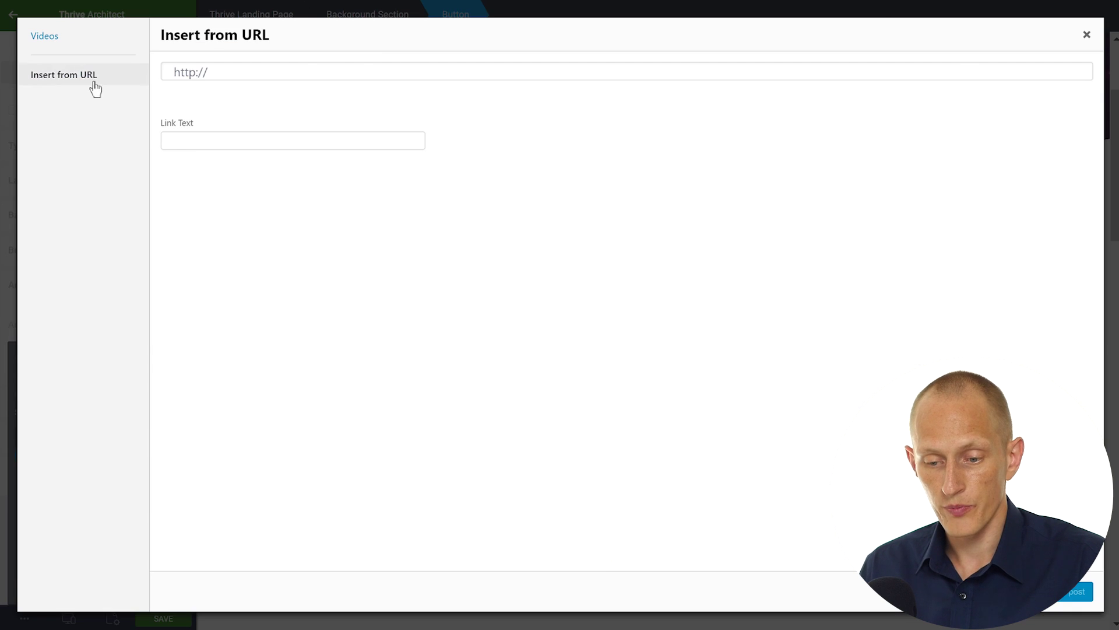
pyautogui.click(60, 40)
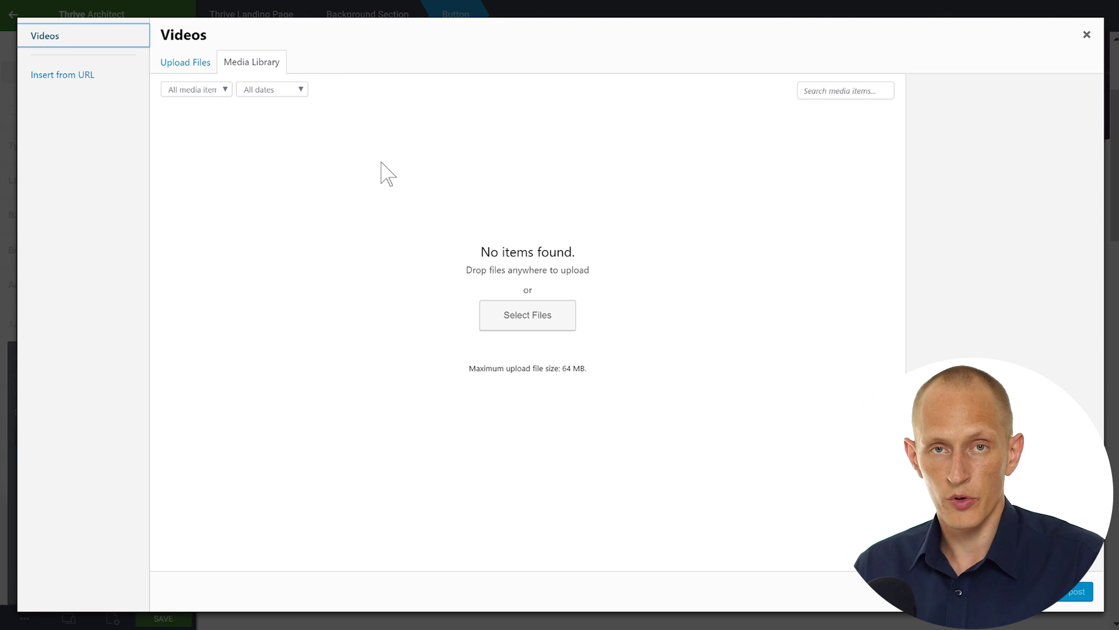
pyautogui.click(61, 76)
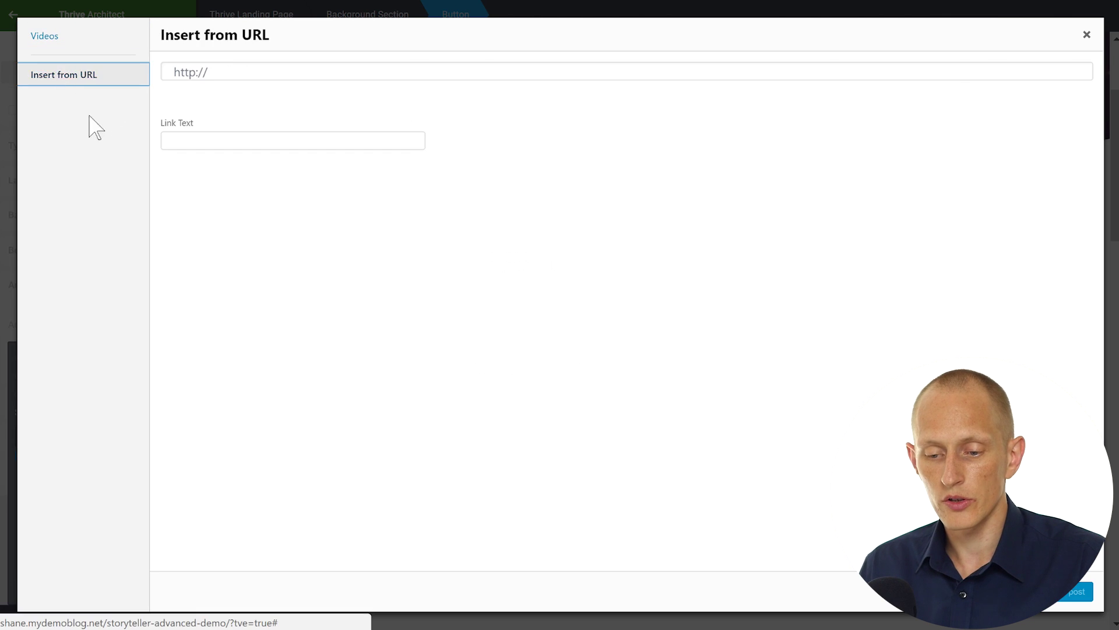
pyautogui.click(230, 72)
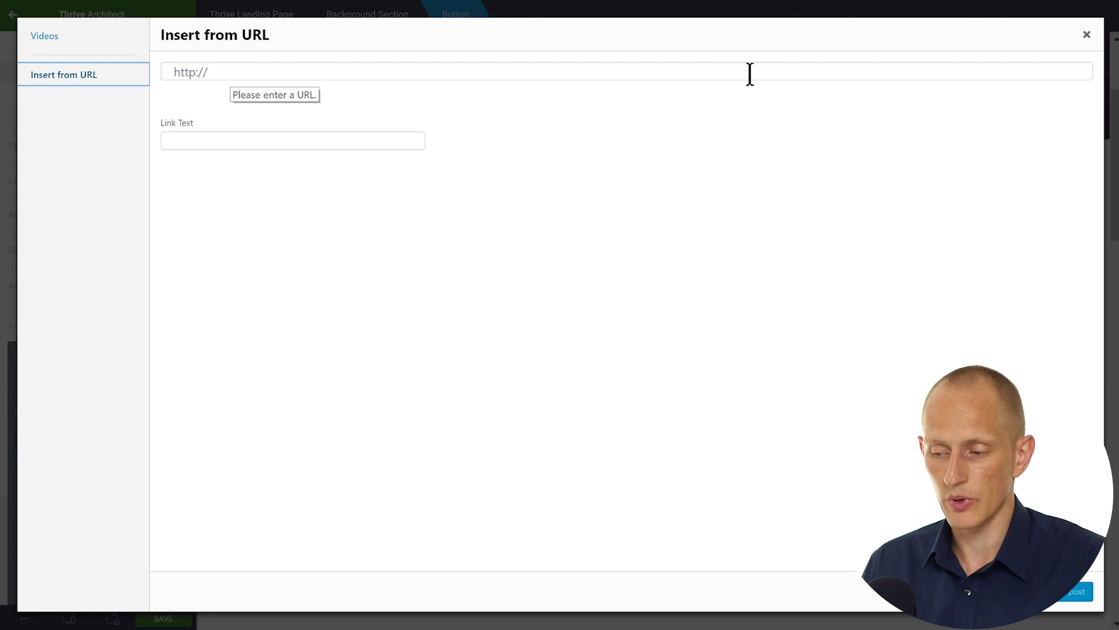
pyautogui.click(1087, 35)
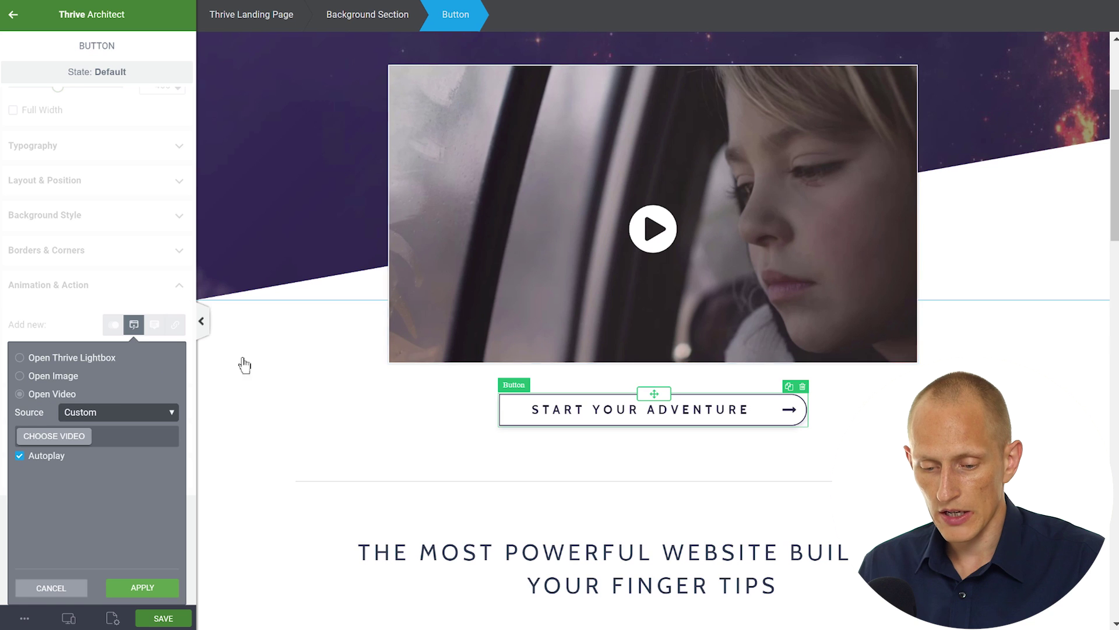
# Step: Set the video source to YouTube, paste in the video URL, and apply the action
pyautogui.click(88, 412)
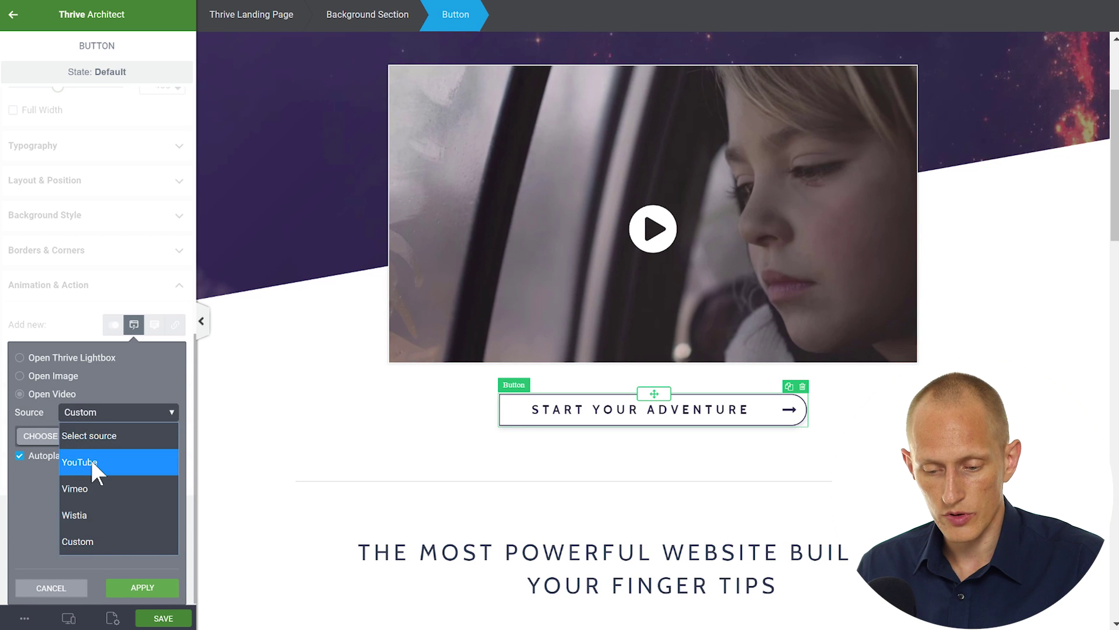
pyautogui.click(89, 459)
pyautogui.write('https://www.youtube.com/watch?v=0C8cd1o9cPk')
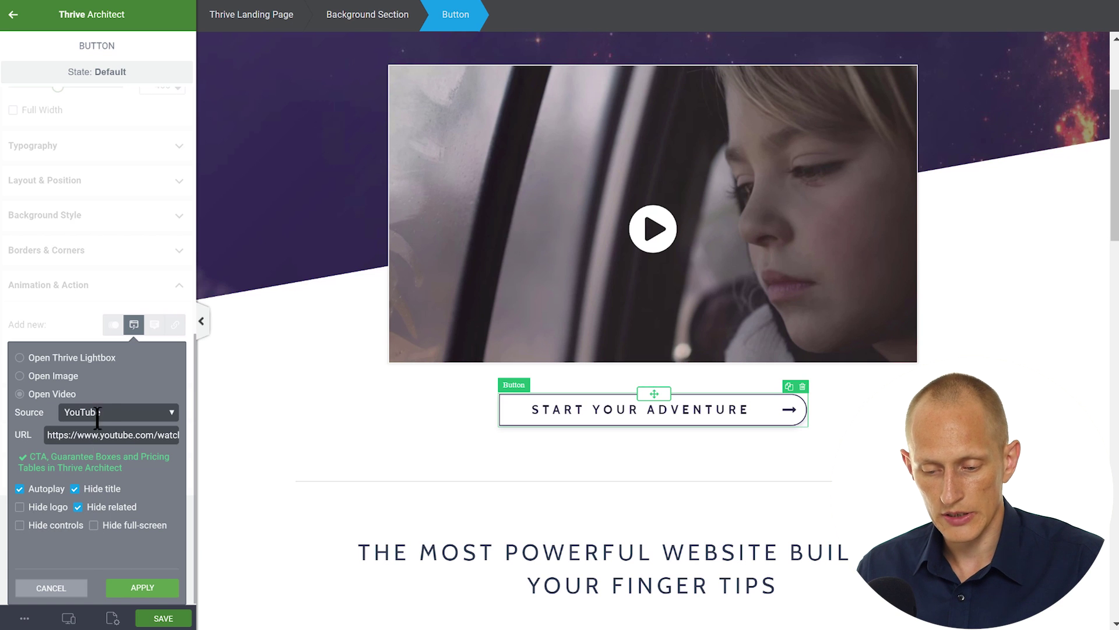
pyautogui.click(143, 587)
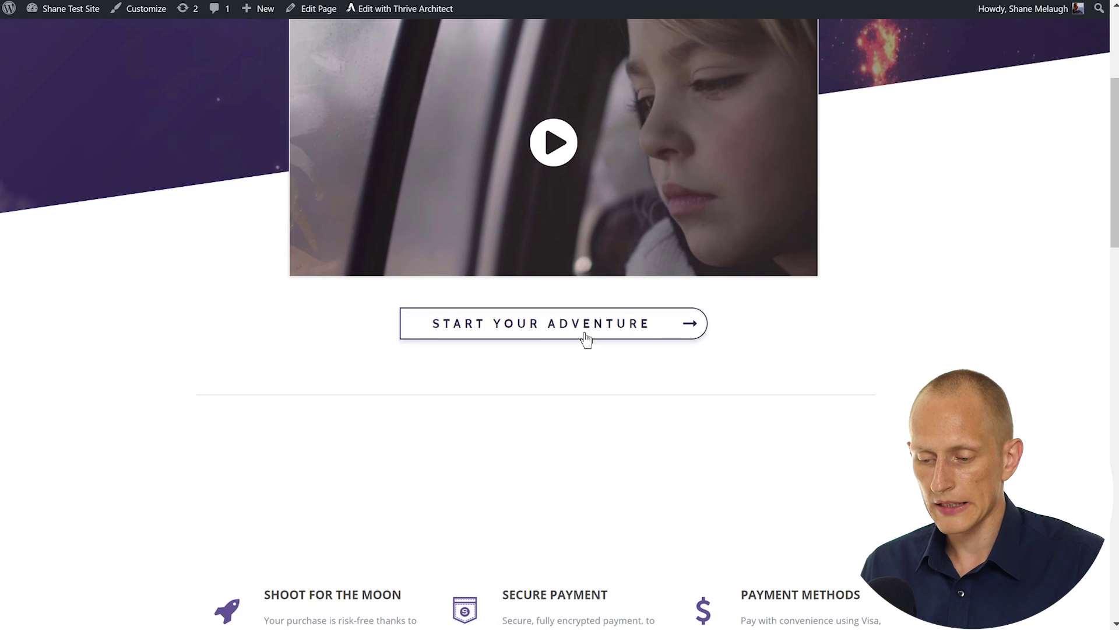
# Step: On the live page, play the Start Your Adventure video overlay, then pause and close it
pyautogui.click(585, 337)
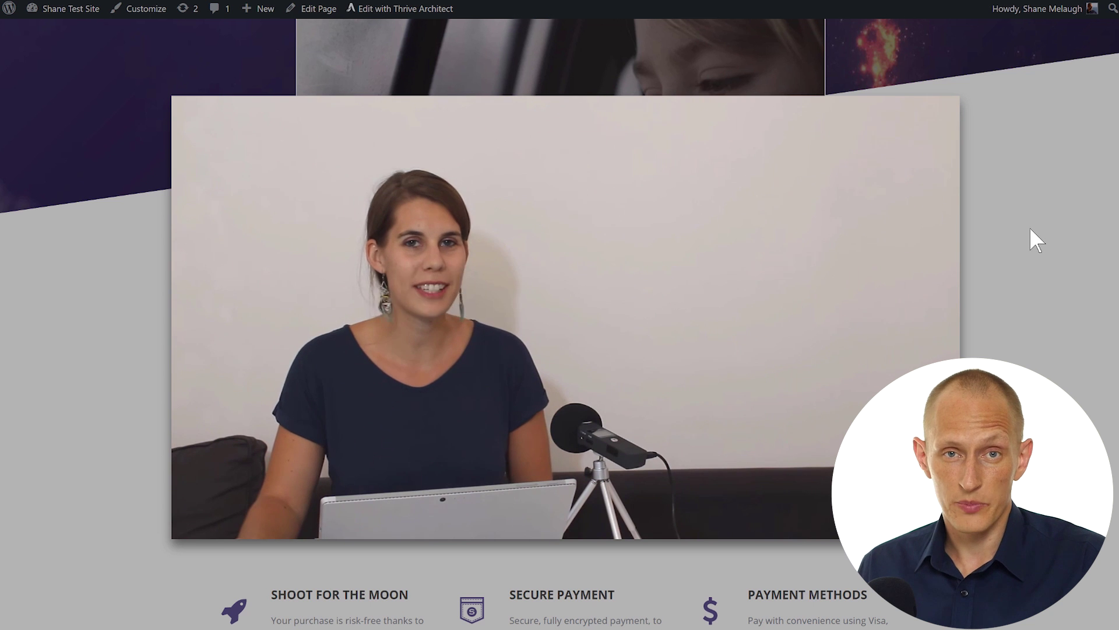
pyautogui.click(785, 278)
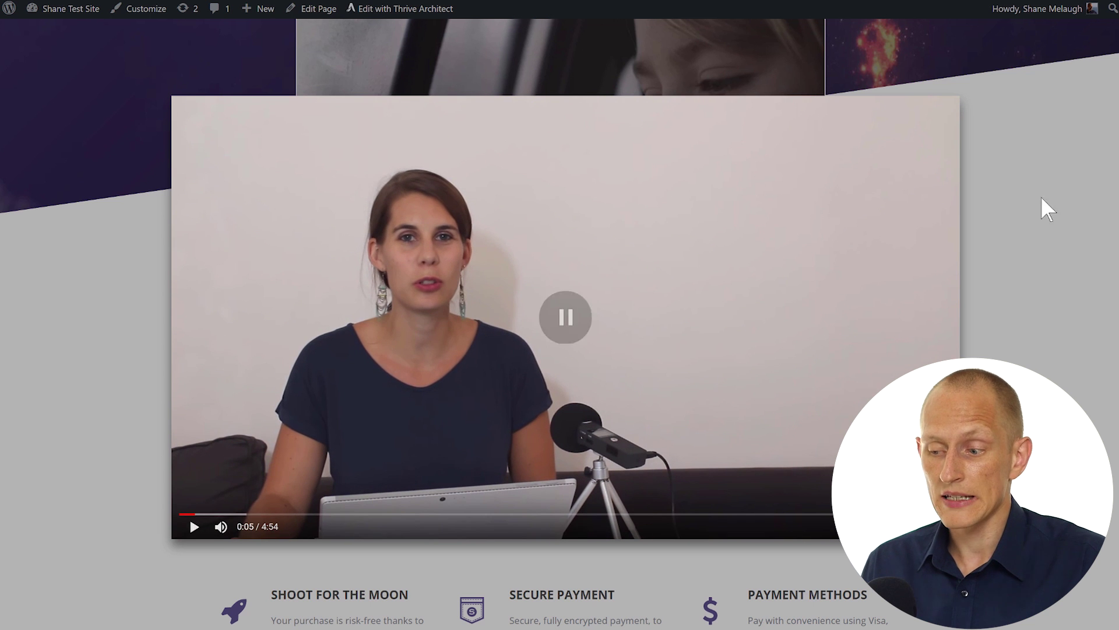
pyautogui.click(991, 148)
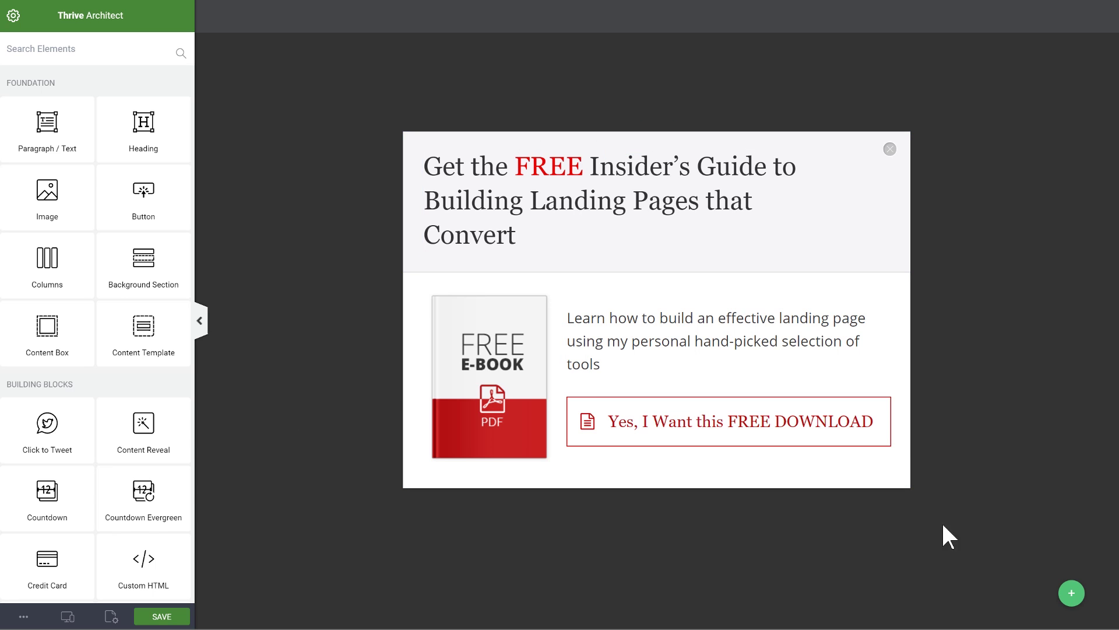
# Step: Replace the FREE DOWNLOAD button's old switch-state action with one switching to State 1
pyautogui.click(1071, 601)
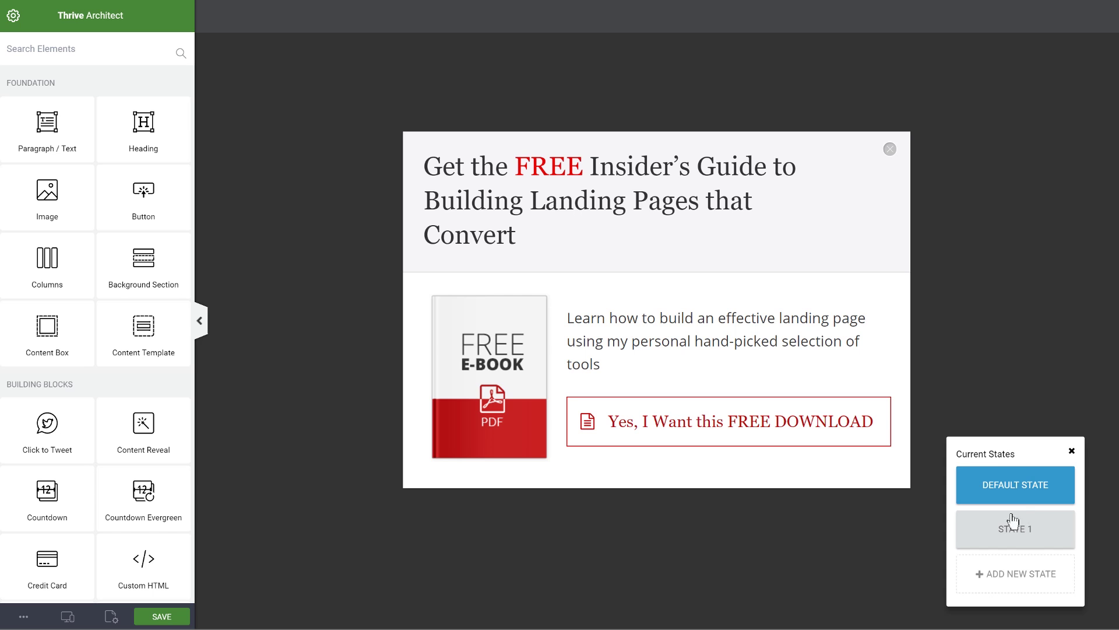
pyautogui.click(595, 452)
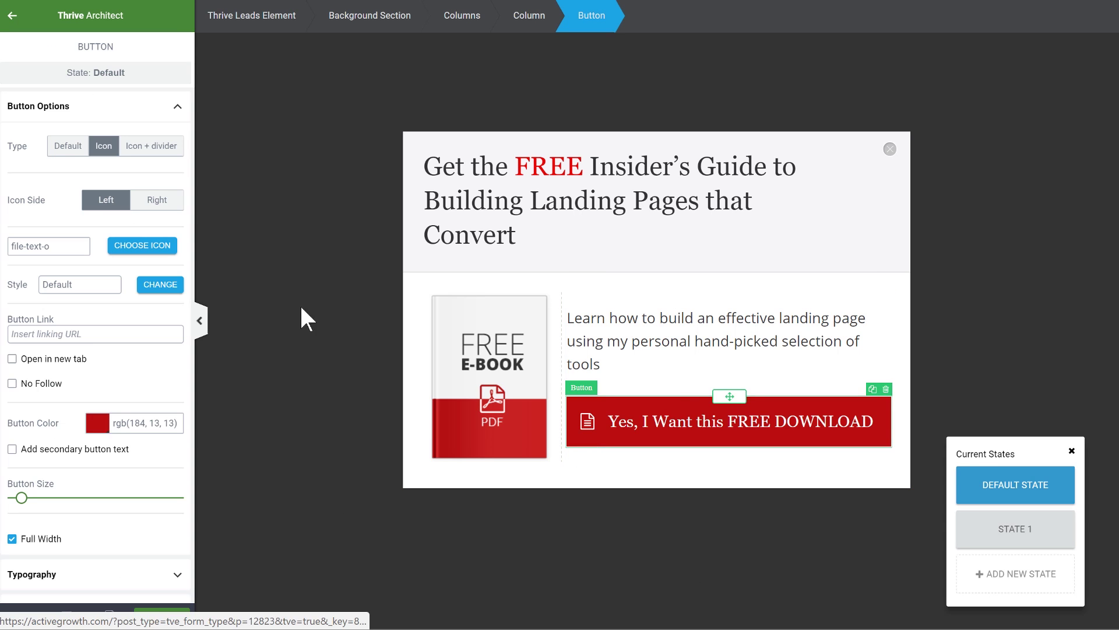
pyautogui.click(101, 115)
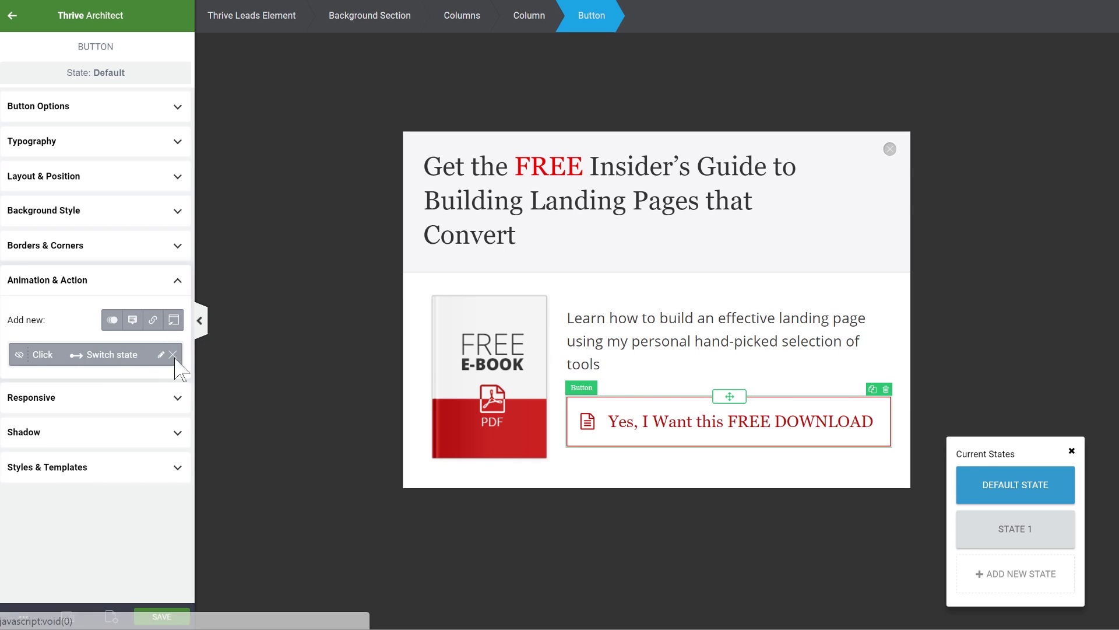
pyautogui.click(173, 354)
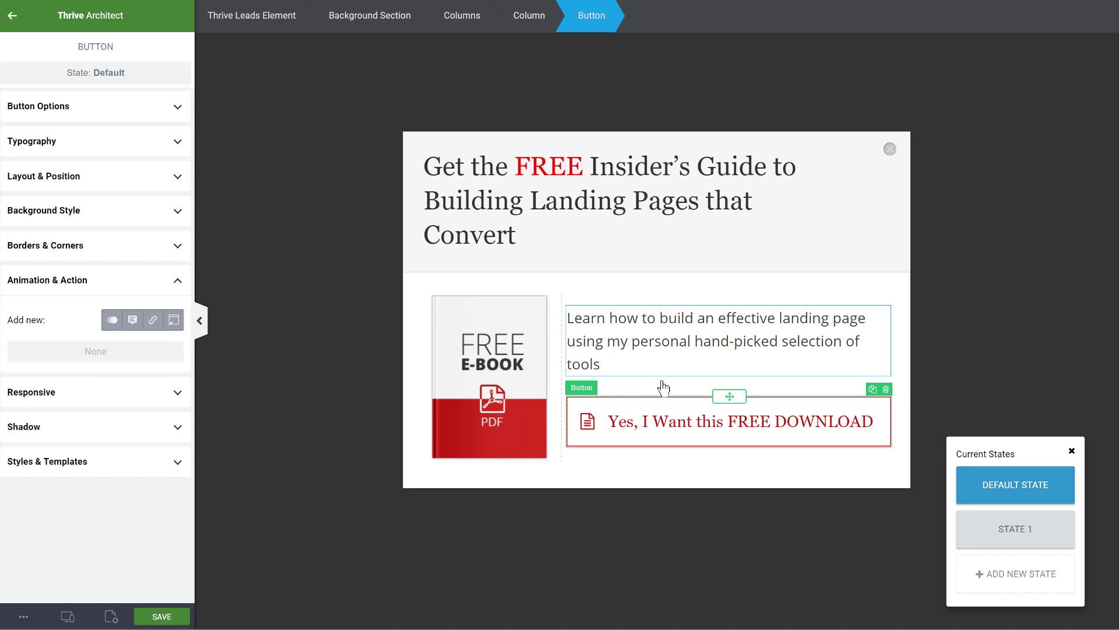
pyautogui.click(173, 322)
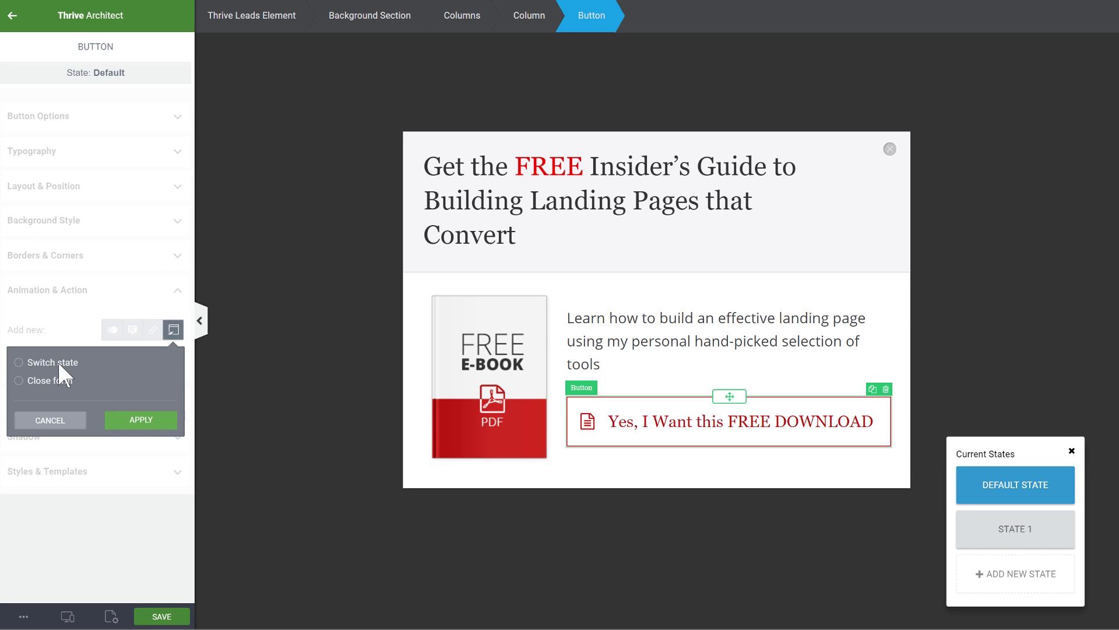
pyautogui.click(19, 362)
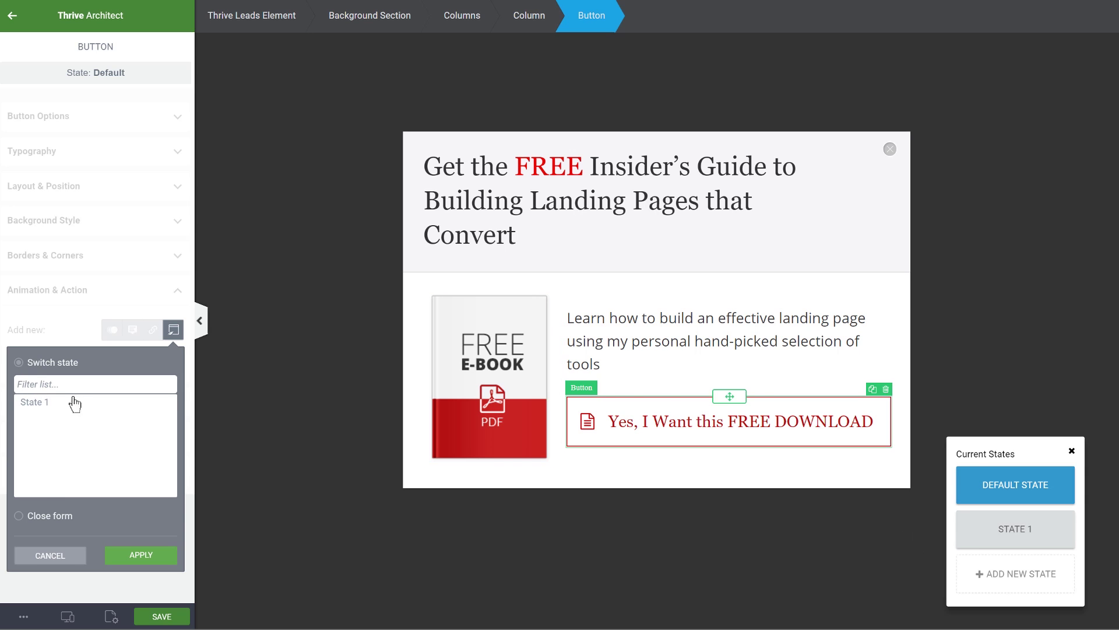
pyautogui.click(39, 406)
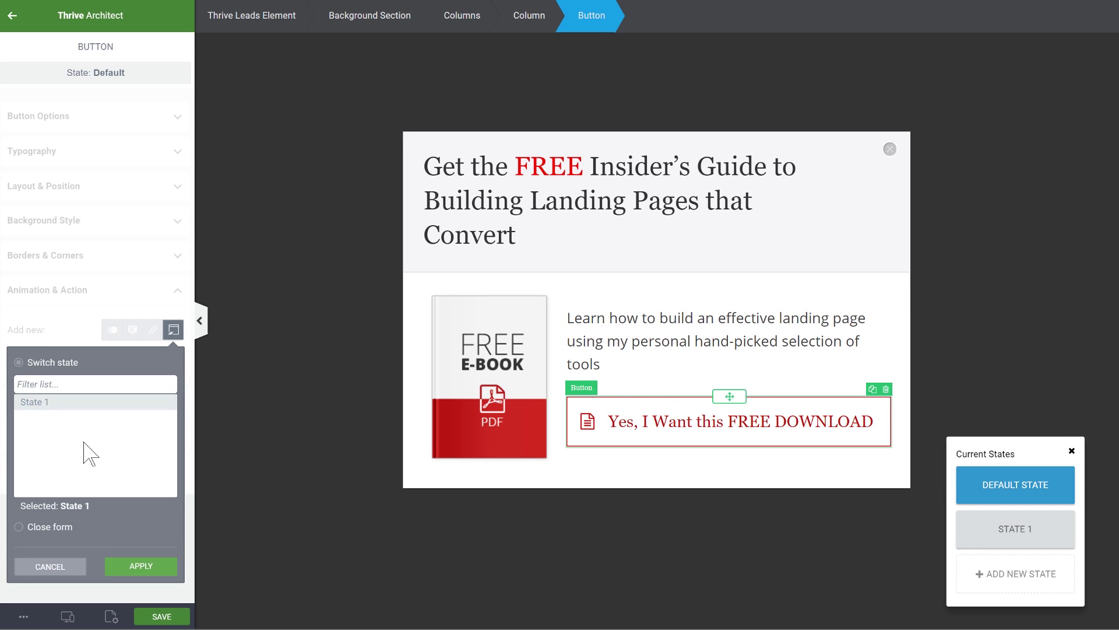
pyautogui.click(132, 577)
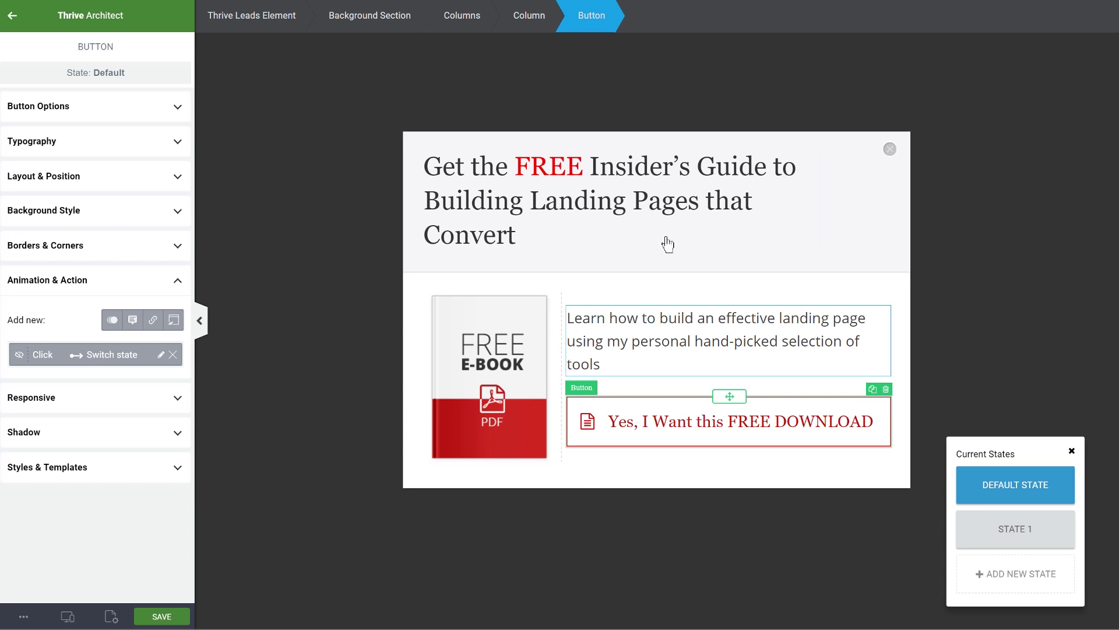
# Step: Select the form's top-right close icon and give it a Close form click action
pyautogui.click(887, 257)
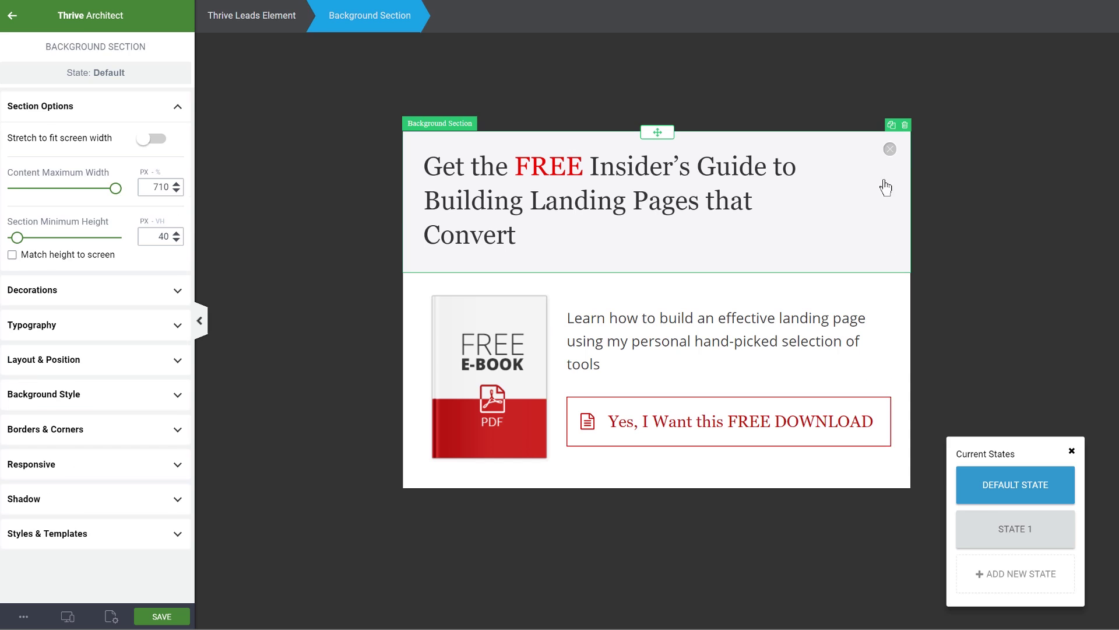
pyautogui.click(891, 151)
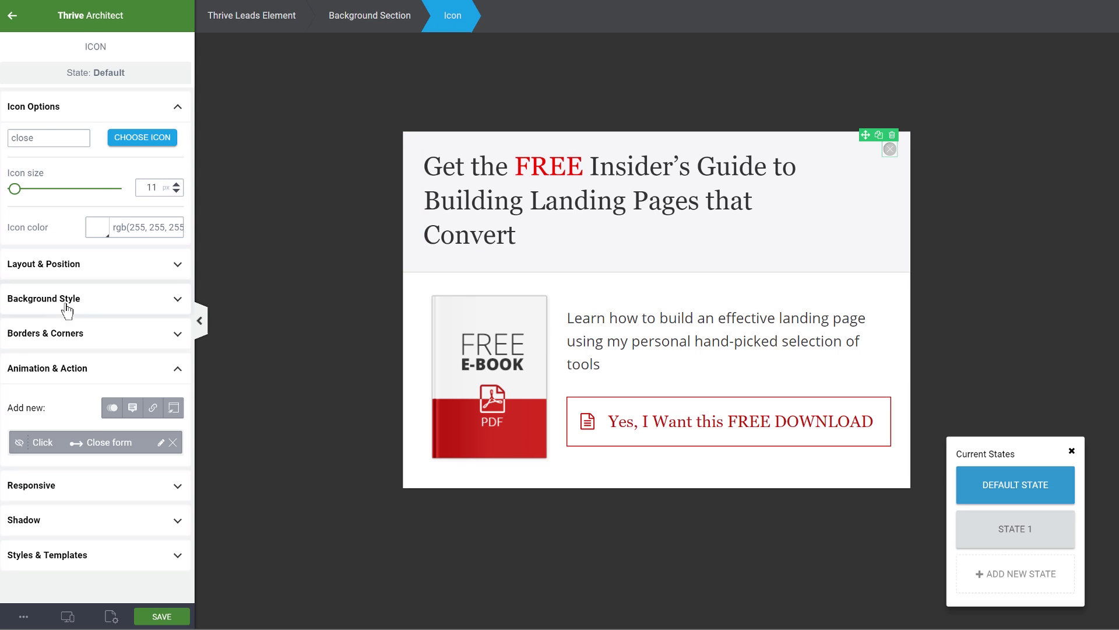
pyautogui.click(173, 408)
pyautogui.click(19, 547)
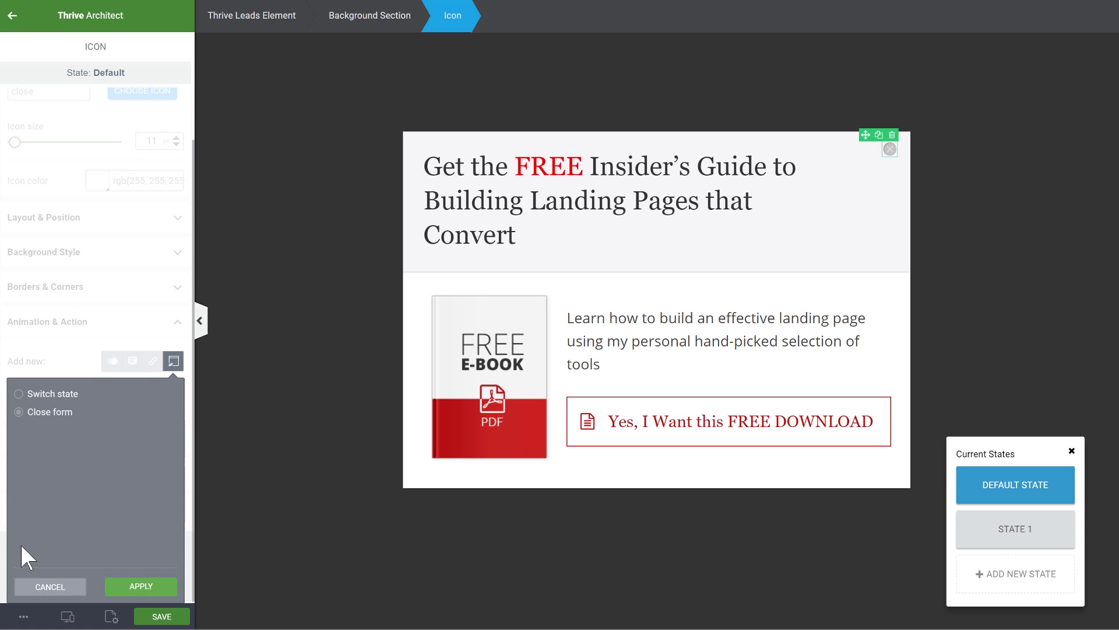